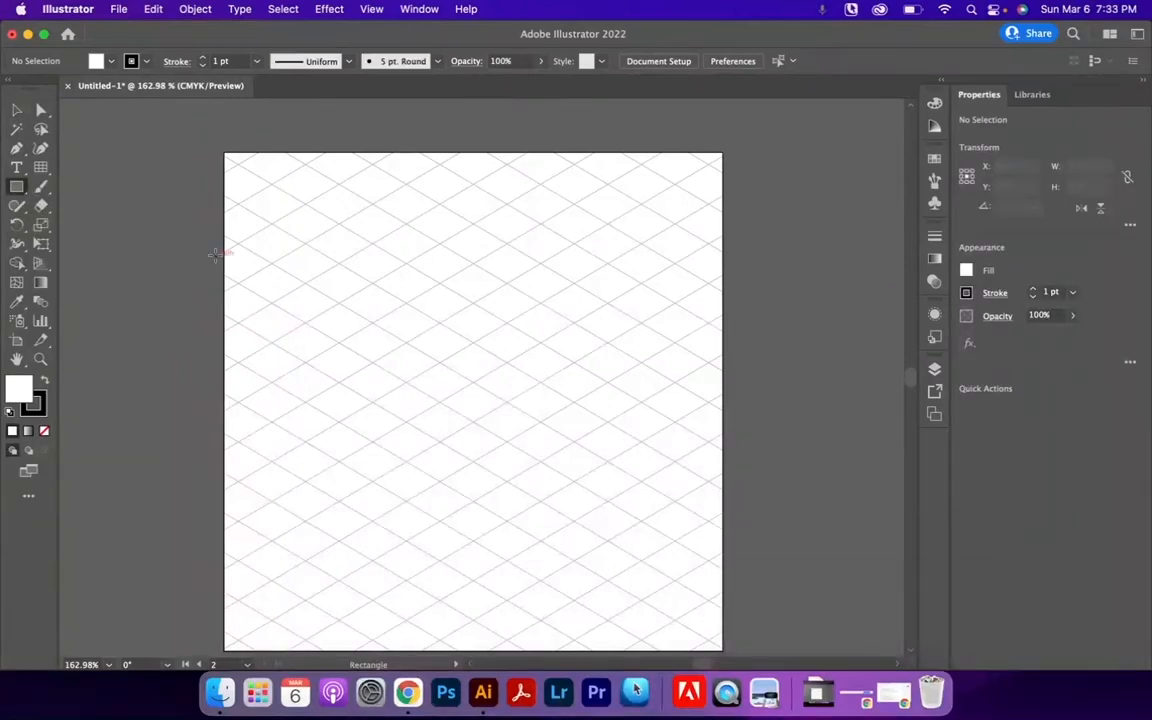
Step: Set the default fill colour to green and the stroke to None
left_click(109, 62)
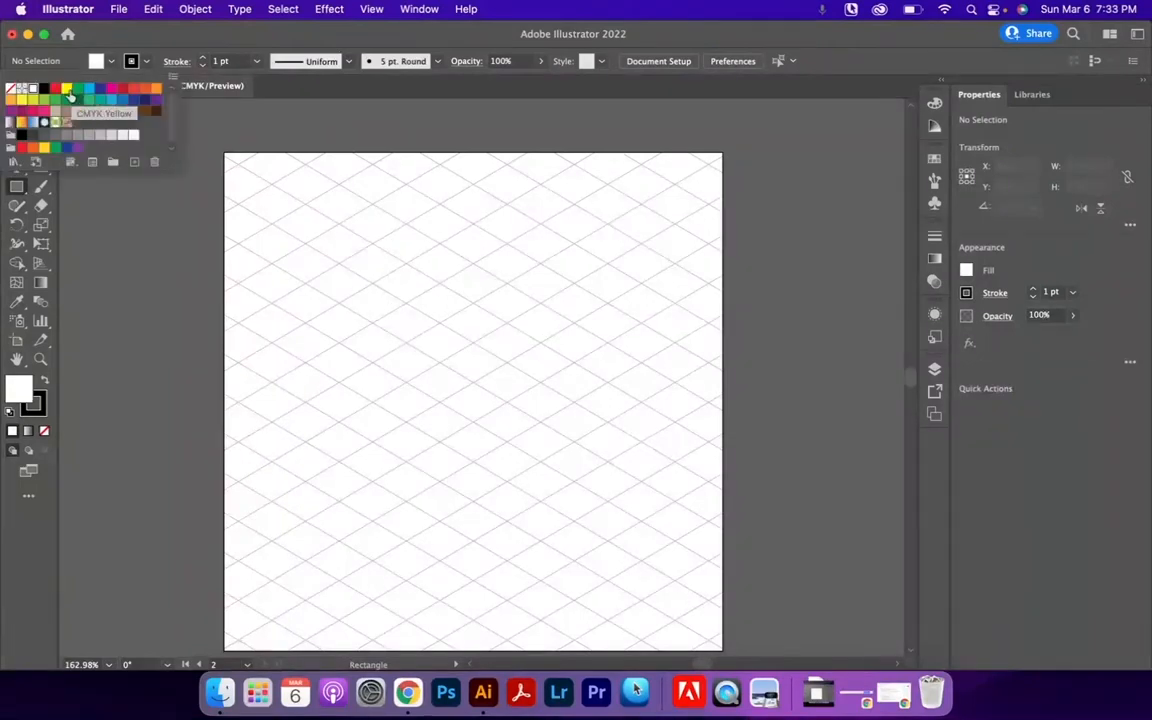
left_click(78, 89)
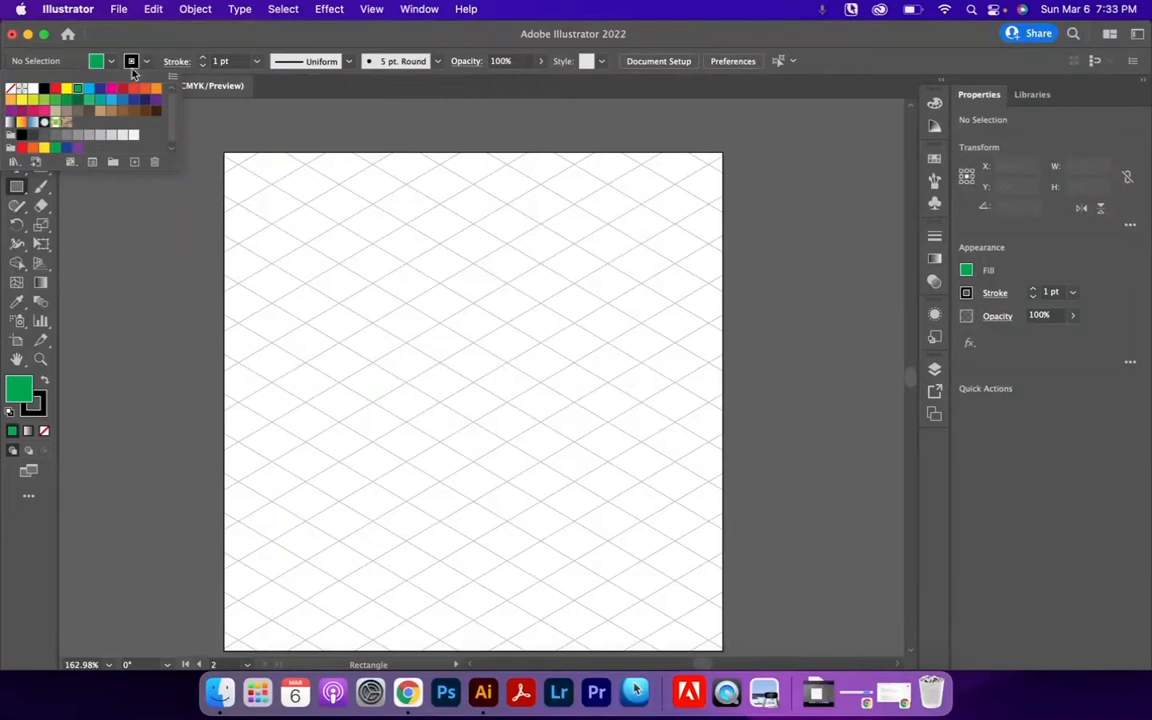
left_click(147, 63)
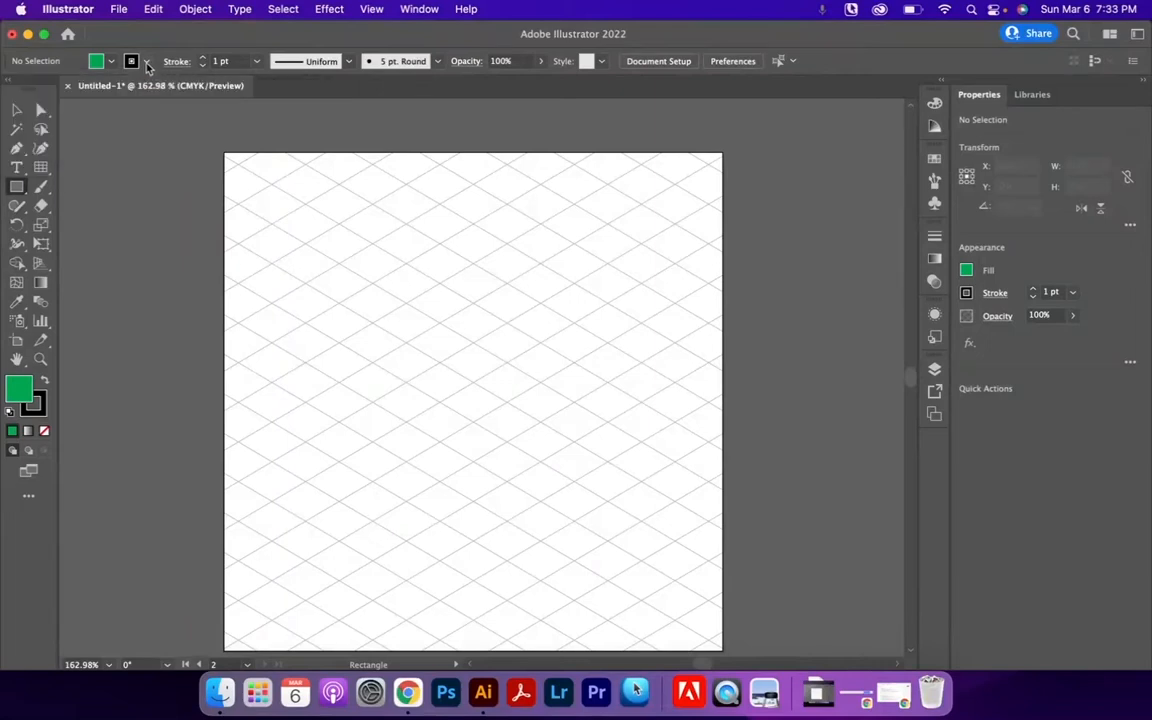
left_click(147, 63)
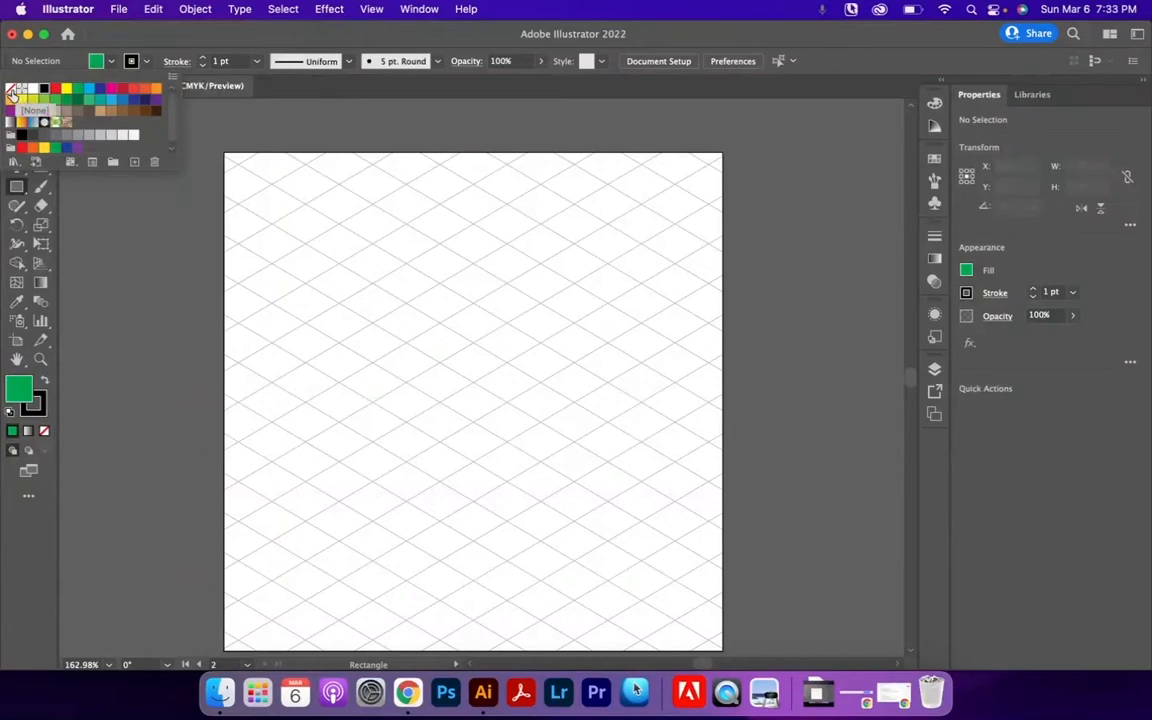
left_click(11, 92)
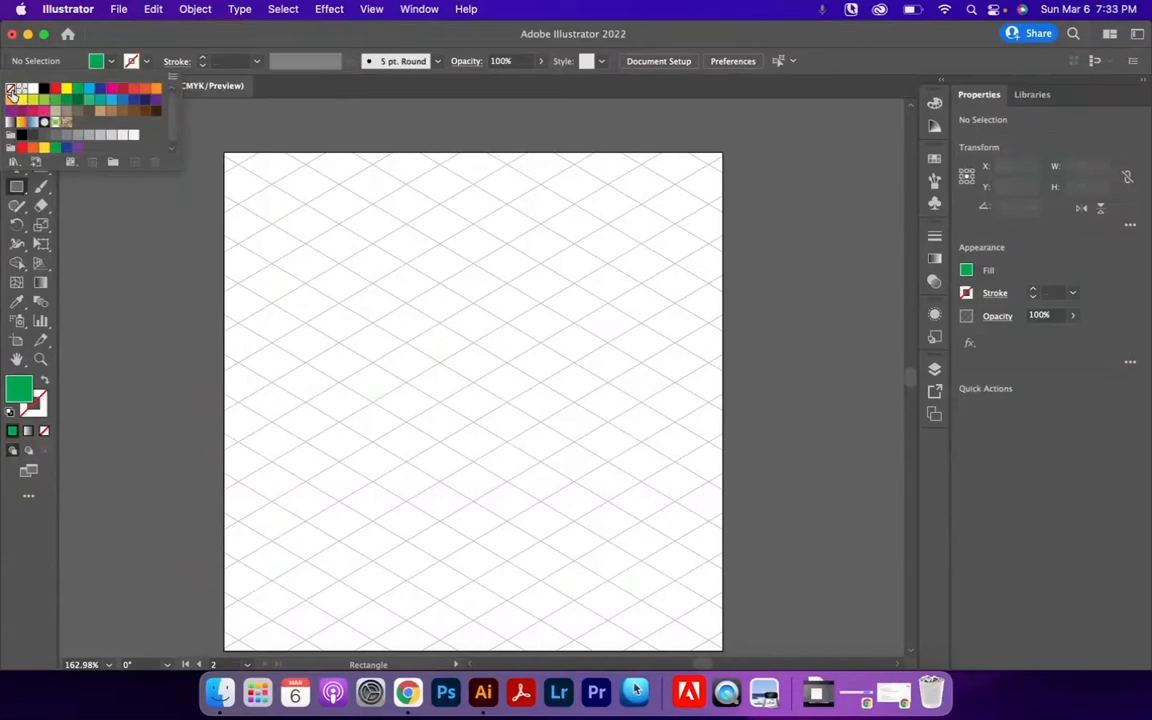
left_click(141, 40)
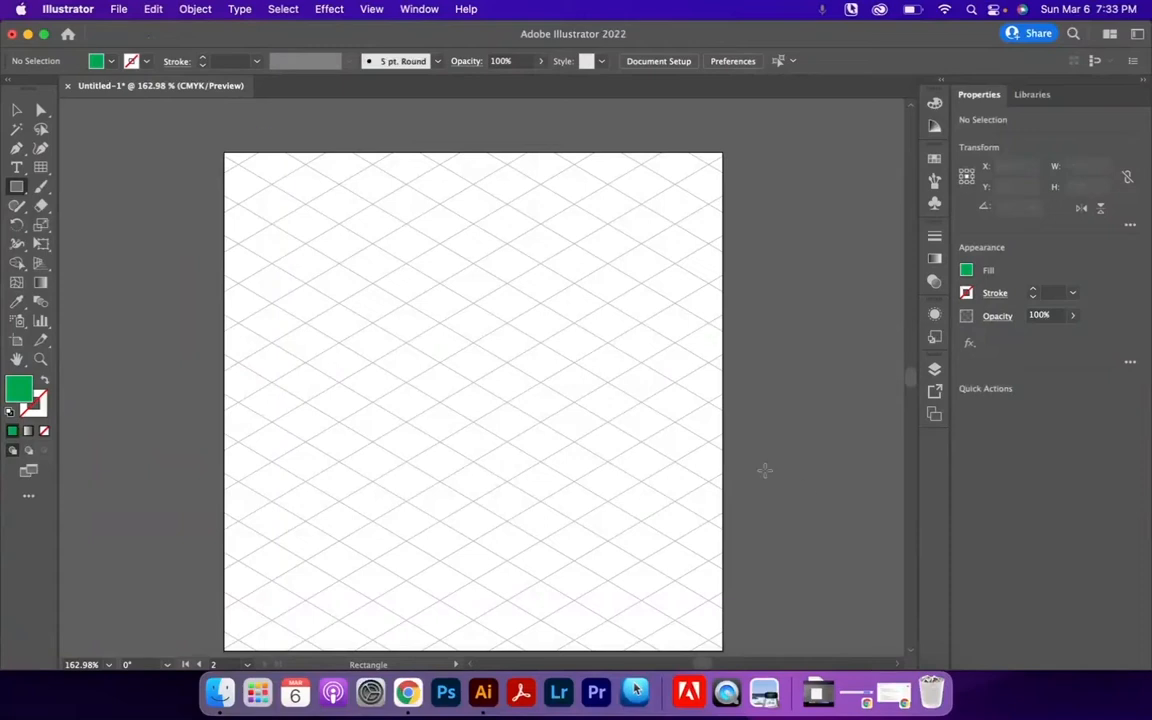
Step: Draw a square about 0.63 in wide near the artboard's centre and open the 3D Extrude & Bevel (Classic) options for it
left_click_drag(421, 321, 527, 425)
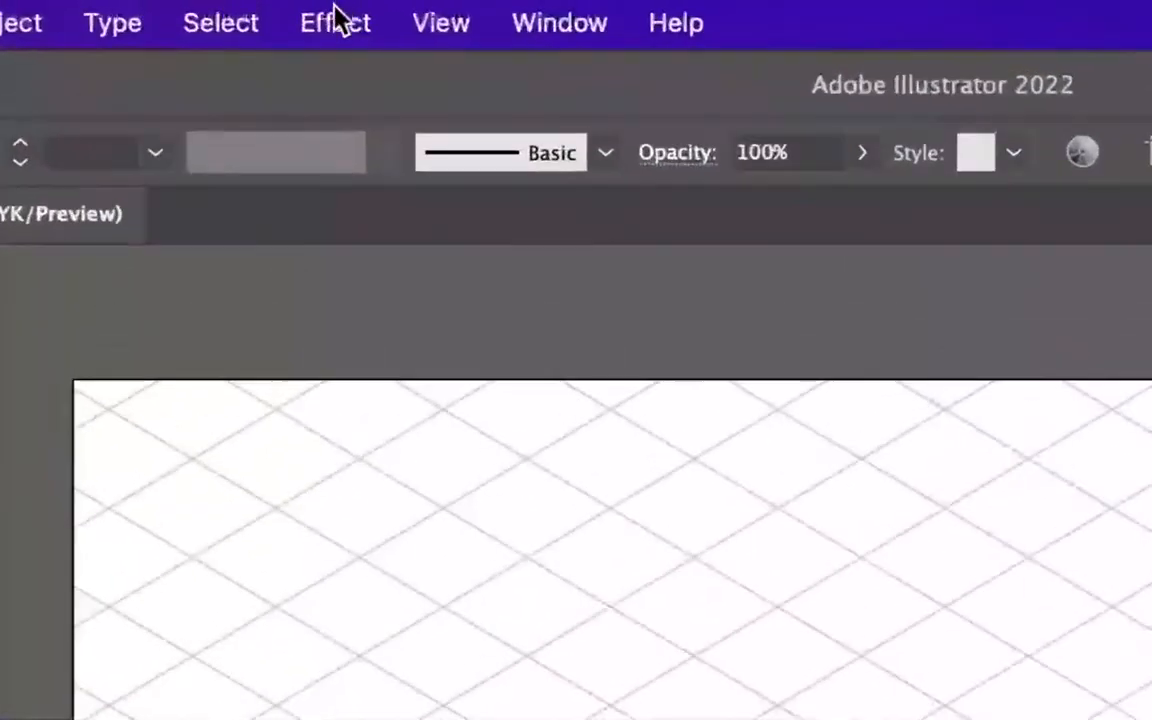
left_click(337, 22)
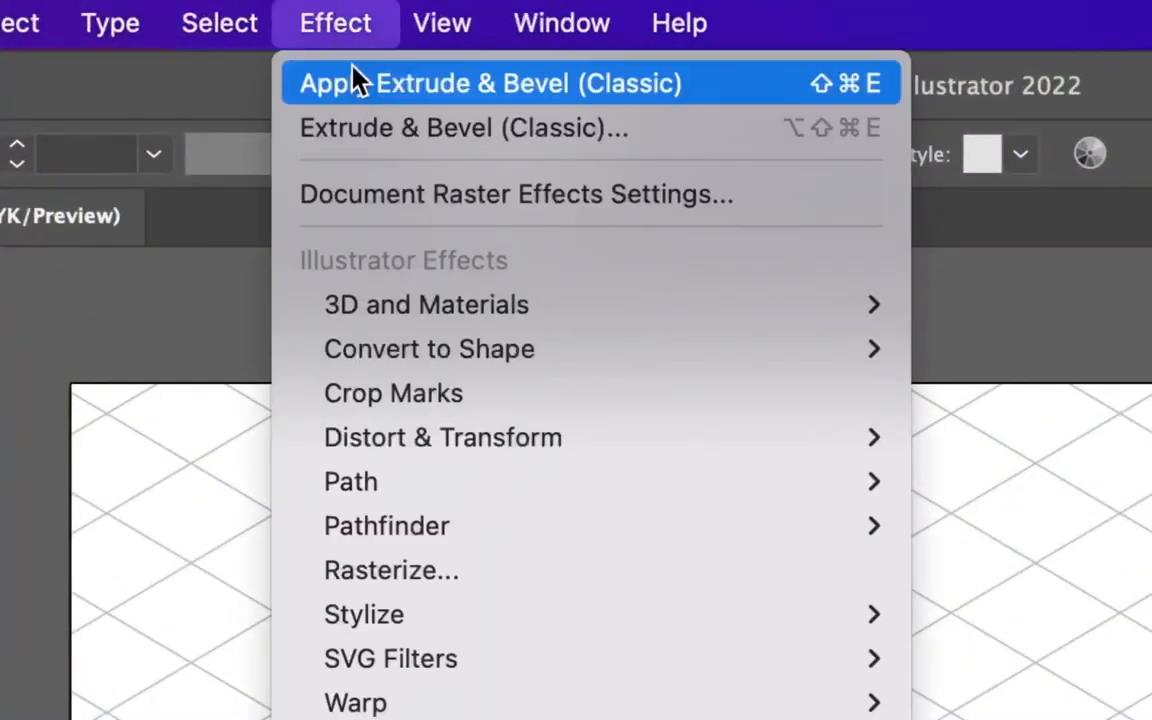
mouse_move(562, 302)
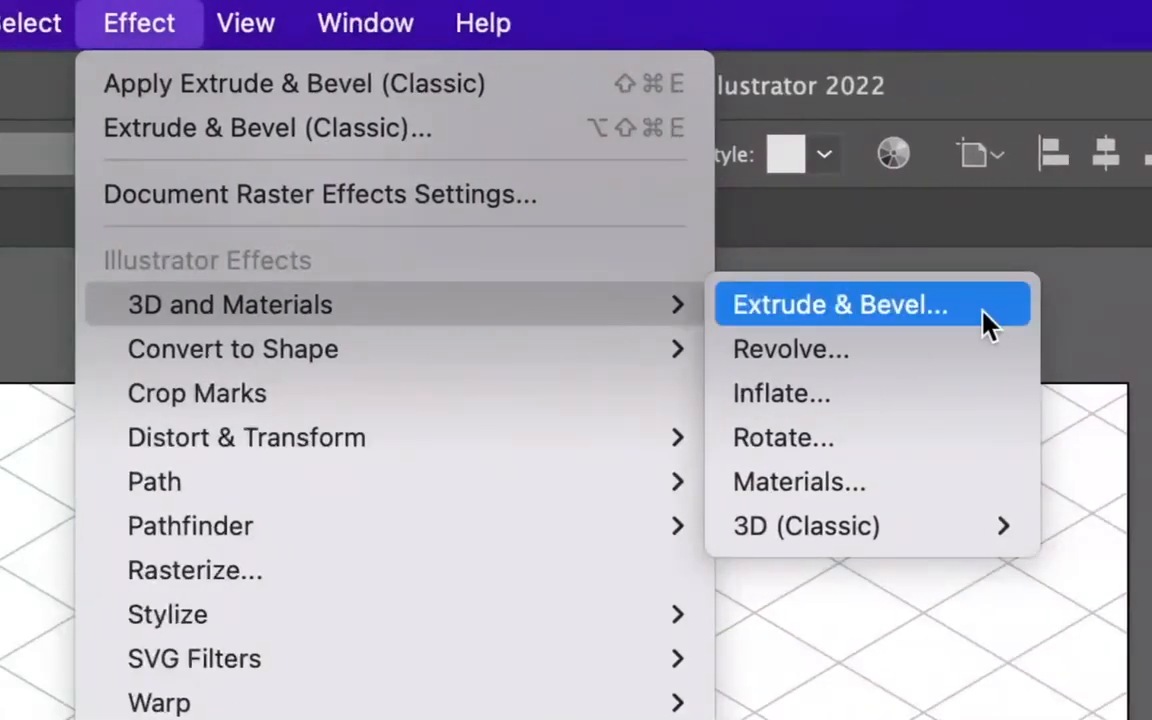
mouse_move(881, 530)
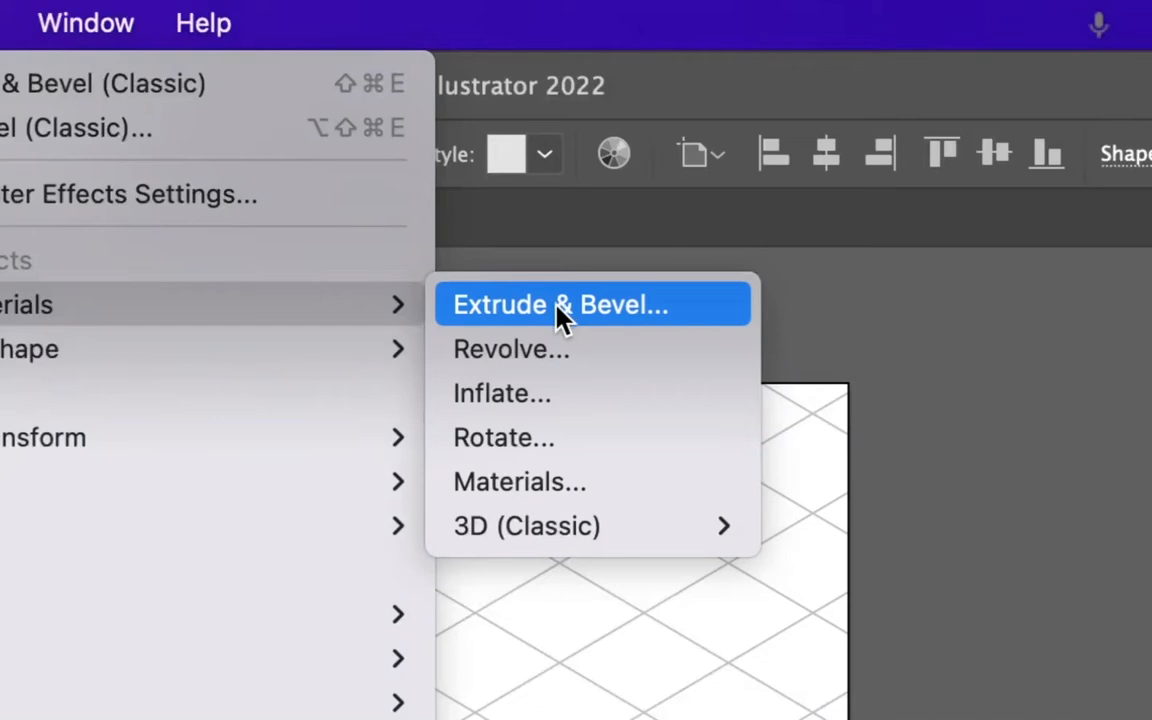
mouse_move(622, 543)
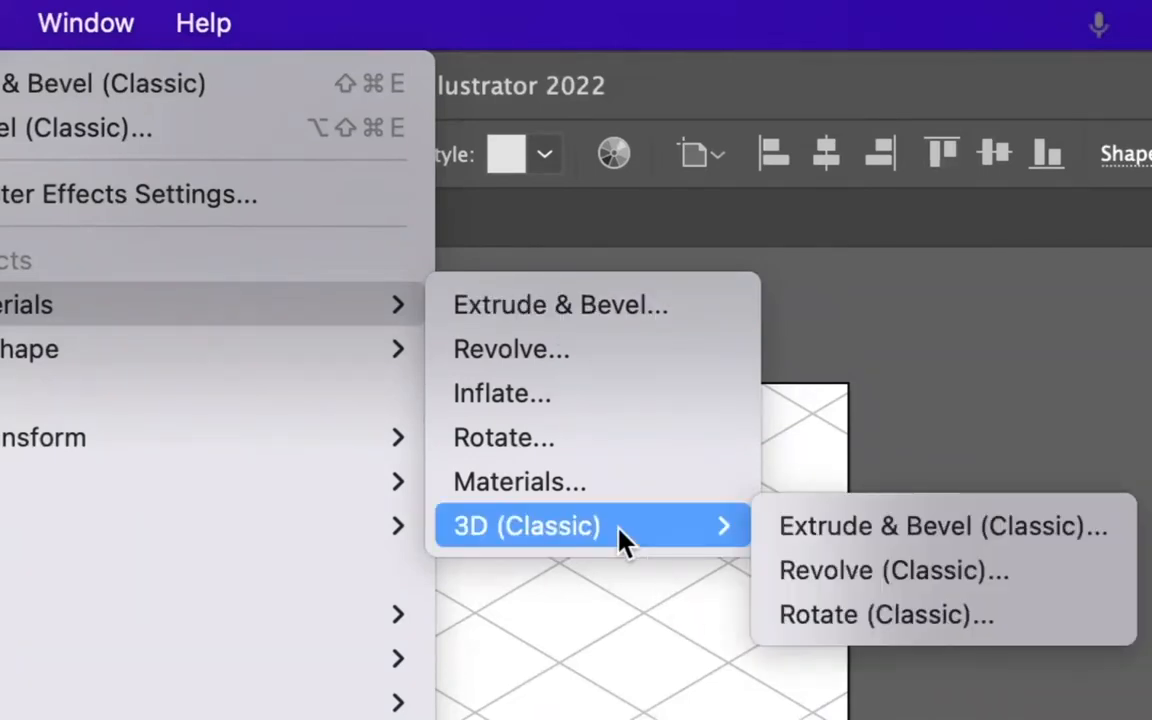
left_click(852, 540)
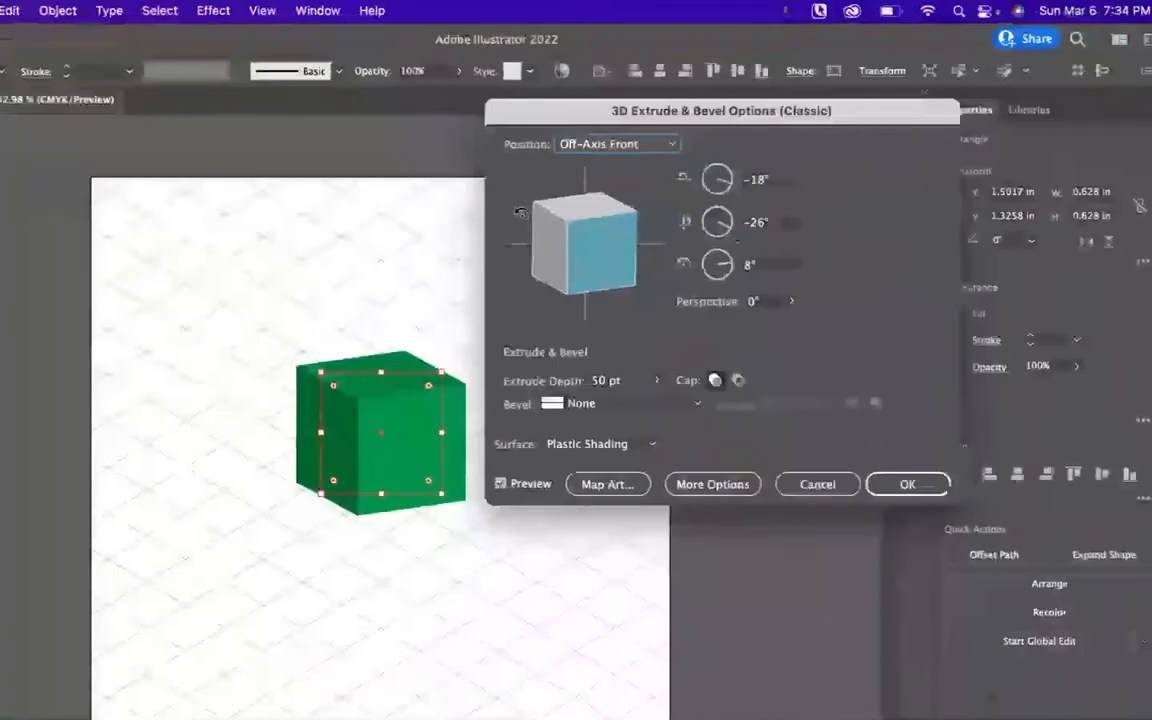
left_click_drag(575, 108, 625, 195)
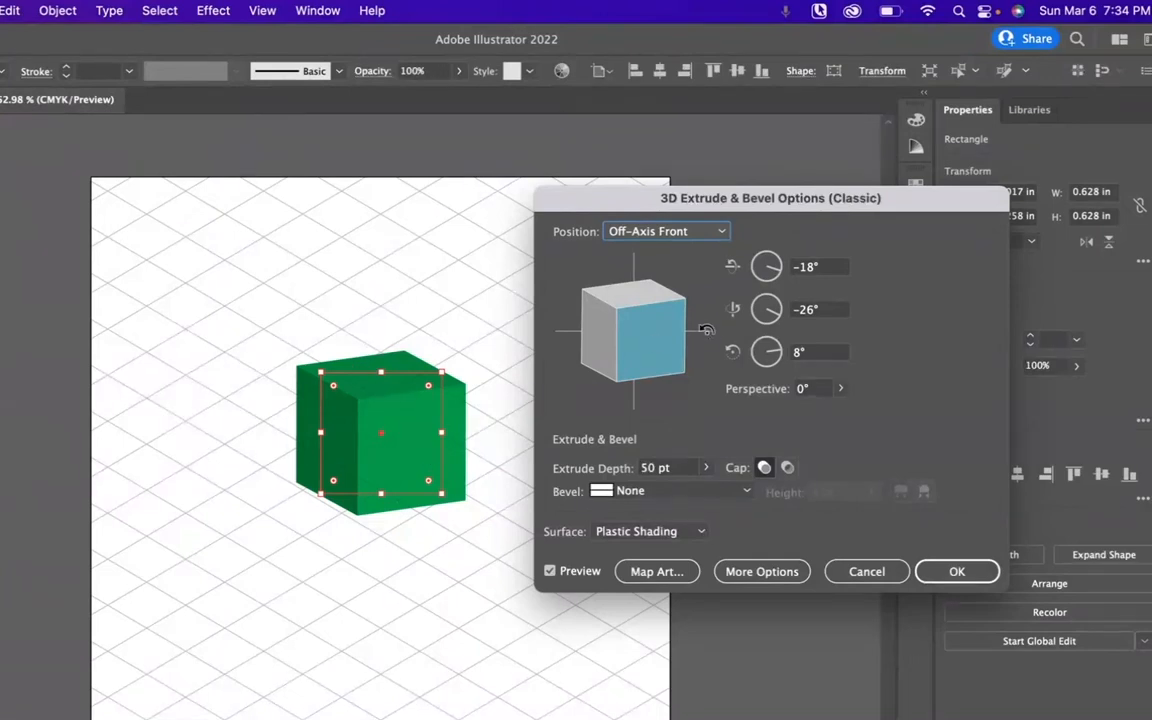
Step: Rotate the extruded cube freely to a custom angle and set its vertical-axis rotation to -50°
left_click_drag(656, 337, 620, 316)
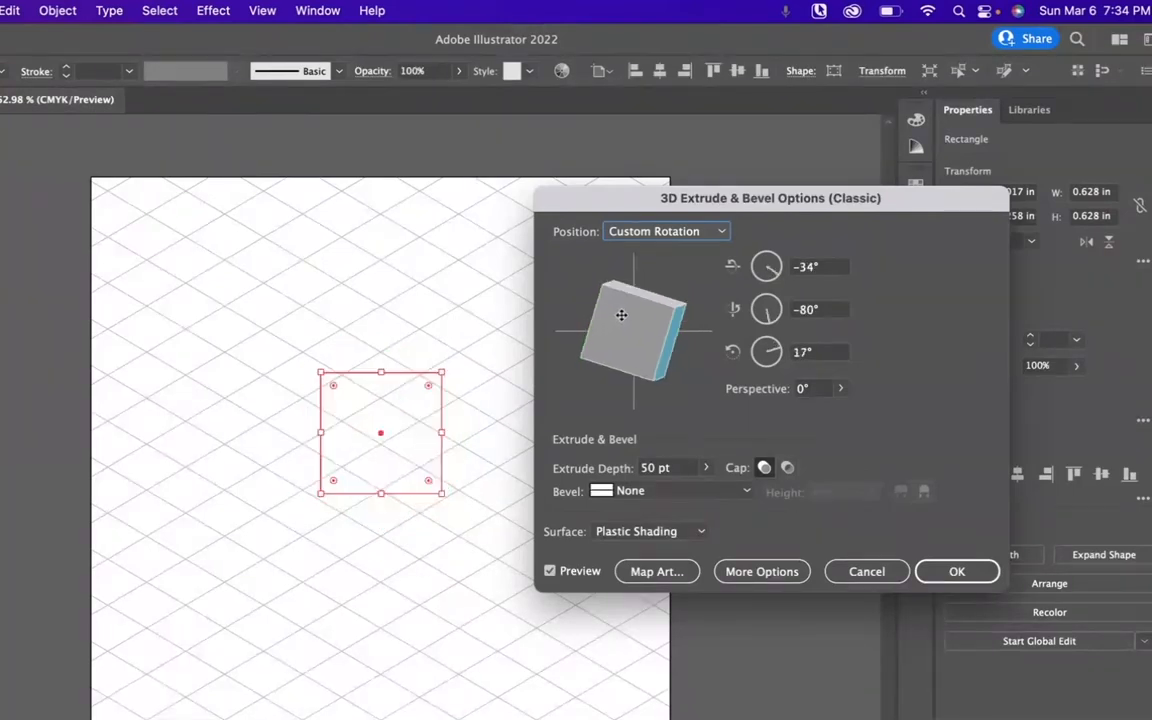
left_click(806, 309)
left_click_drag(770, 313, 777, 320)
double_click(806, 312)
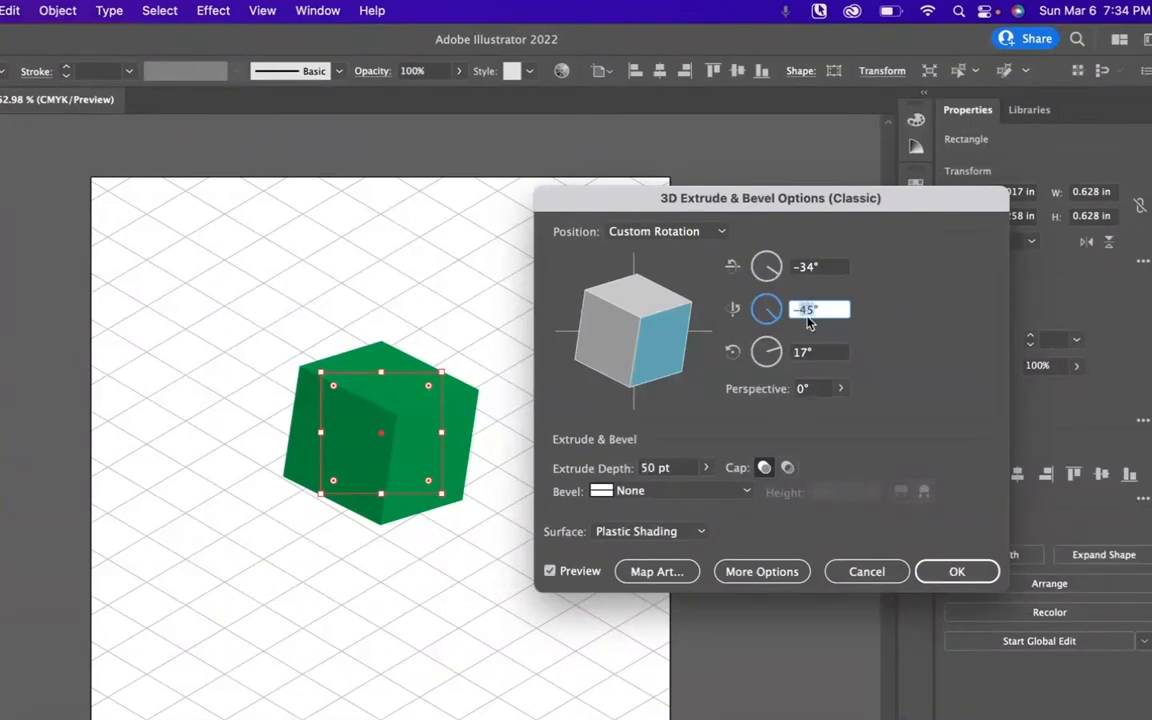
type("50")
Step: Set the cube's extrude depth to 30 pt and apply the effect
left_click(643, 468)
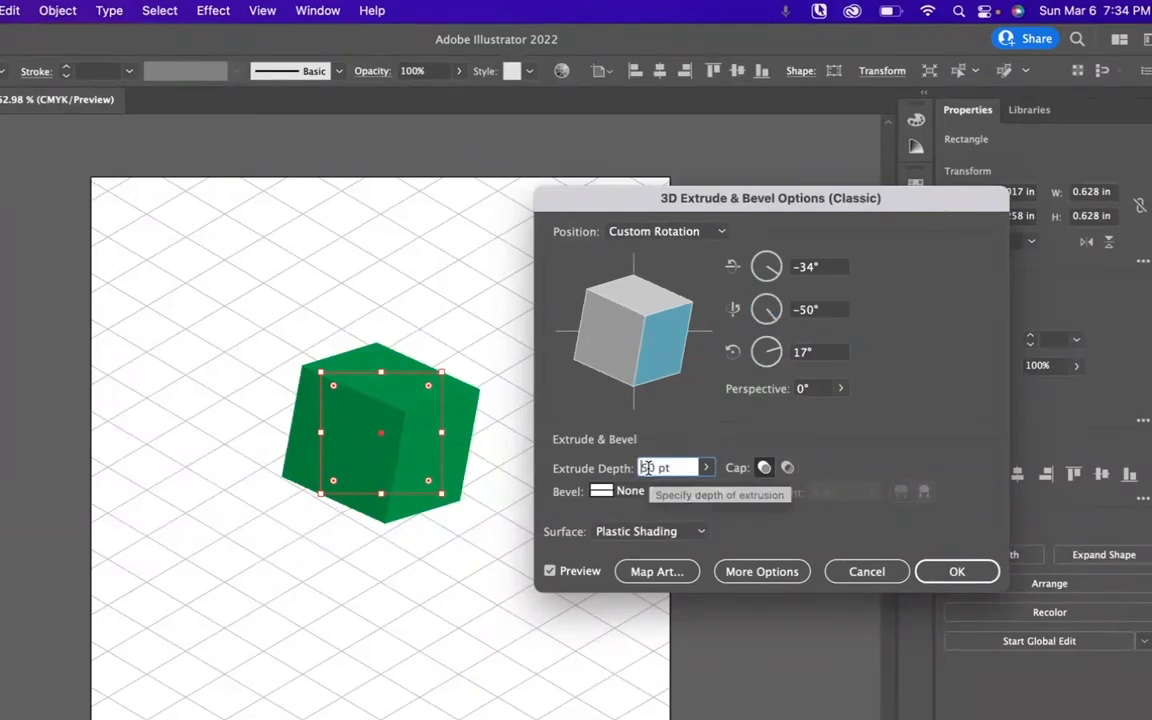
double_click(647, 468)
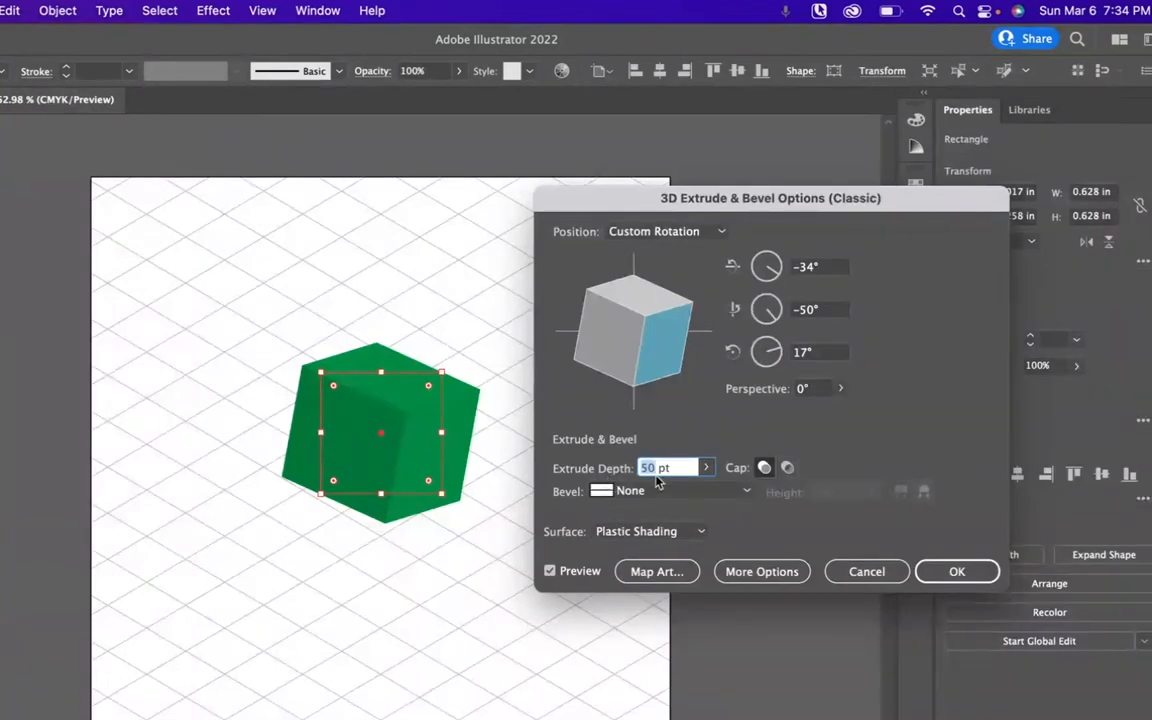
type("3")
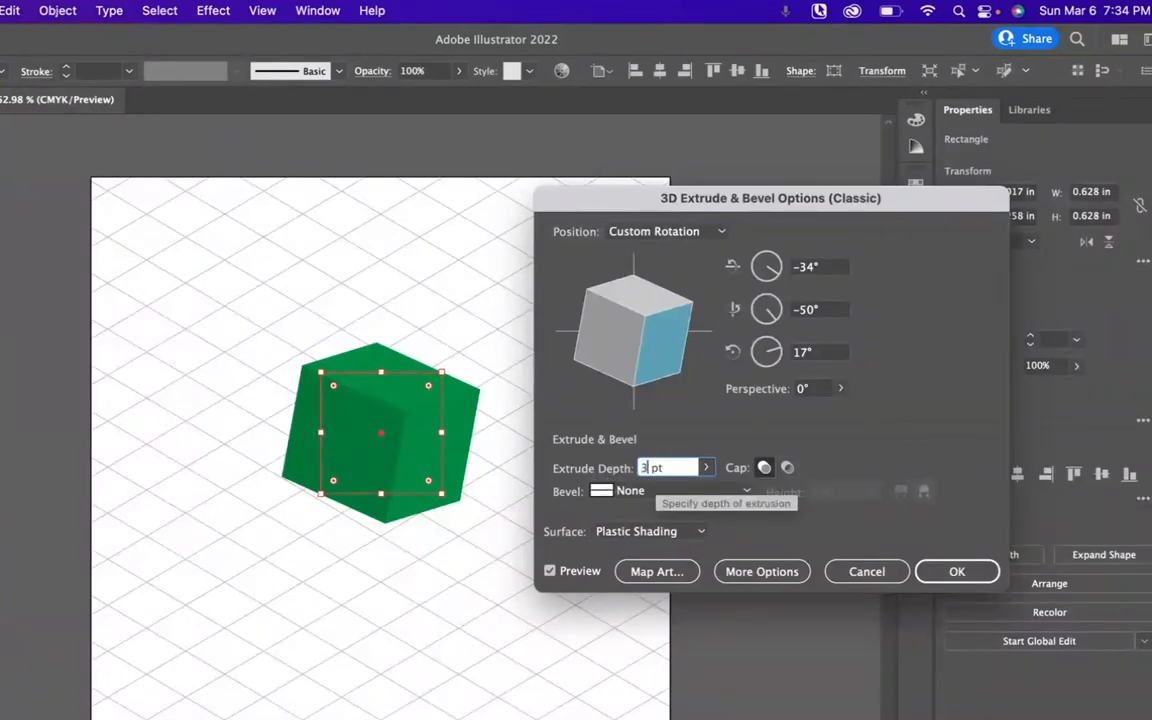
type("0")
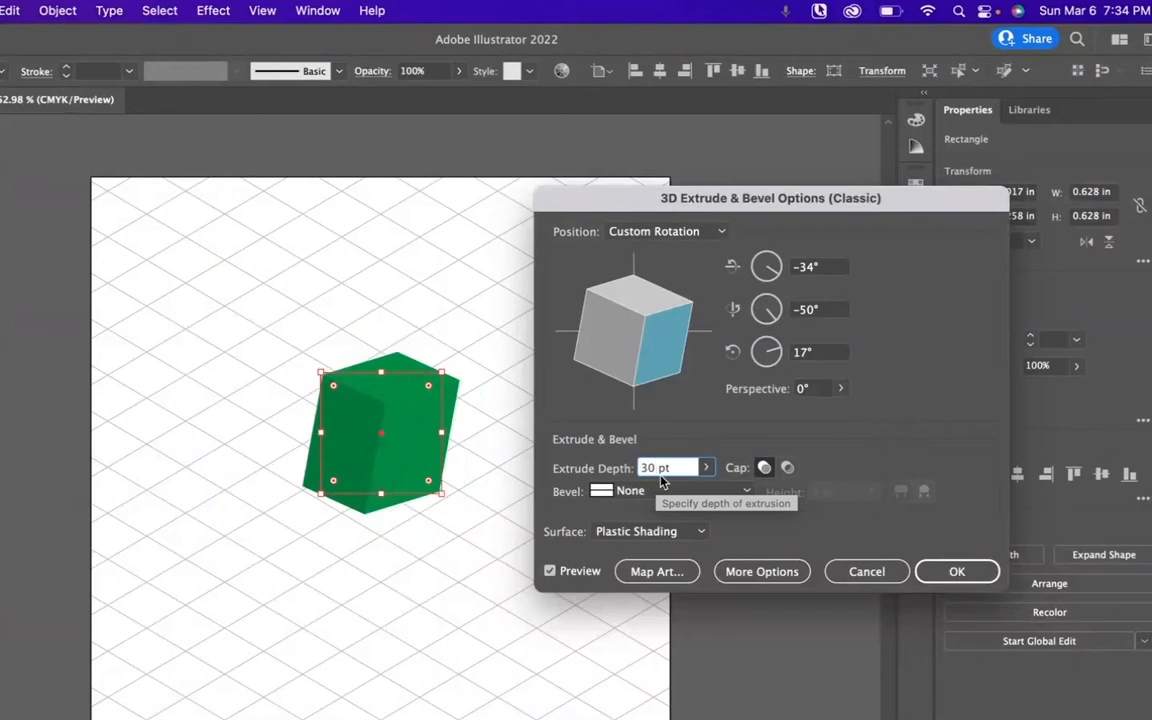
key("Return")
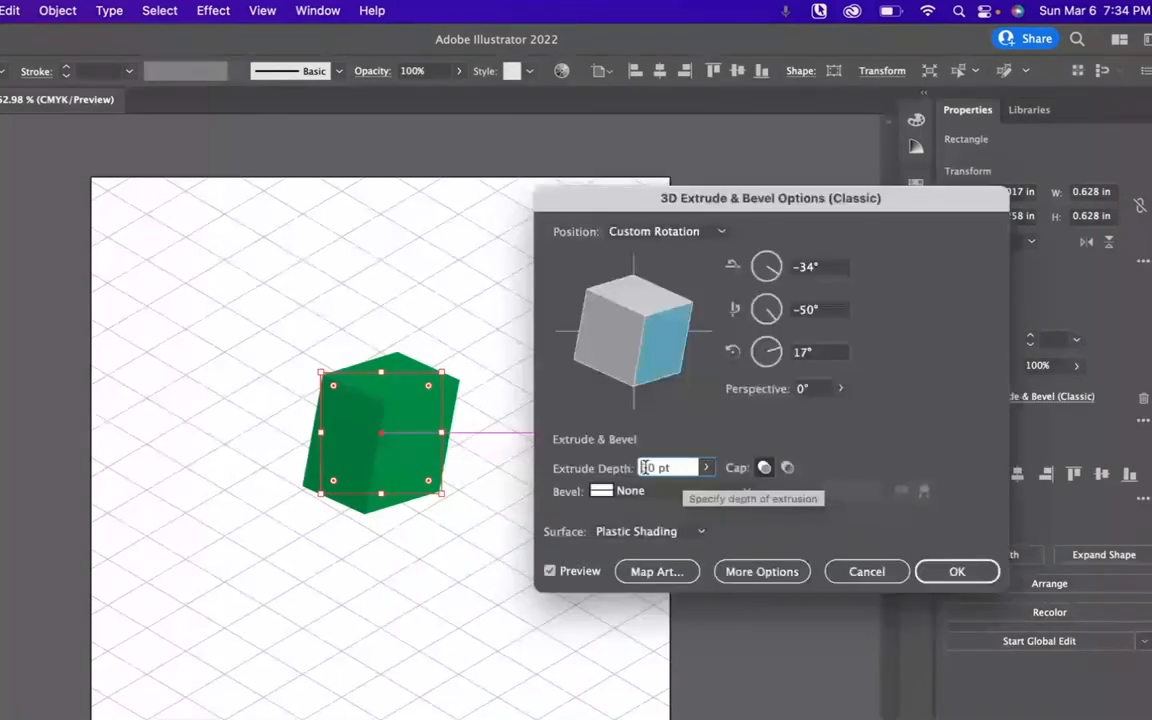
Step: Set the extrude depth of the green shape to 0 pt
type("0")
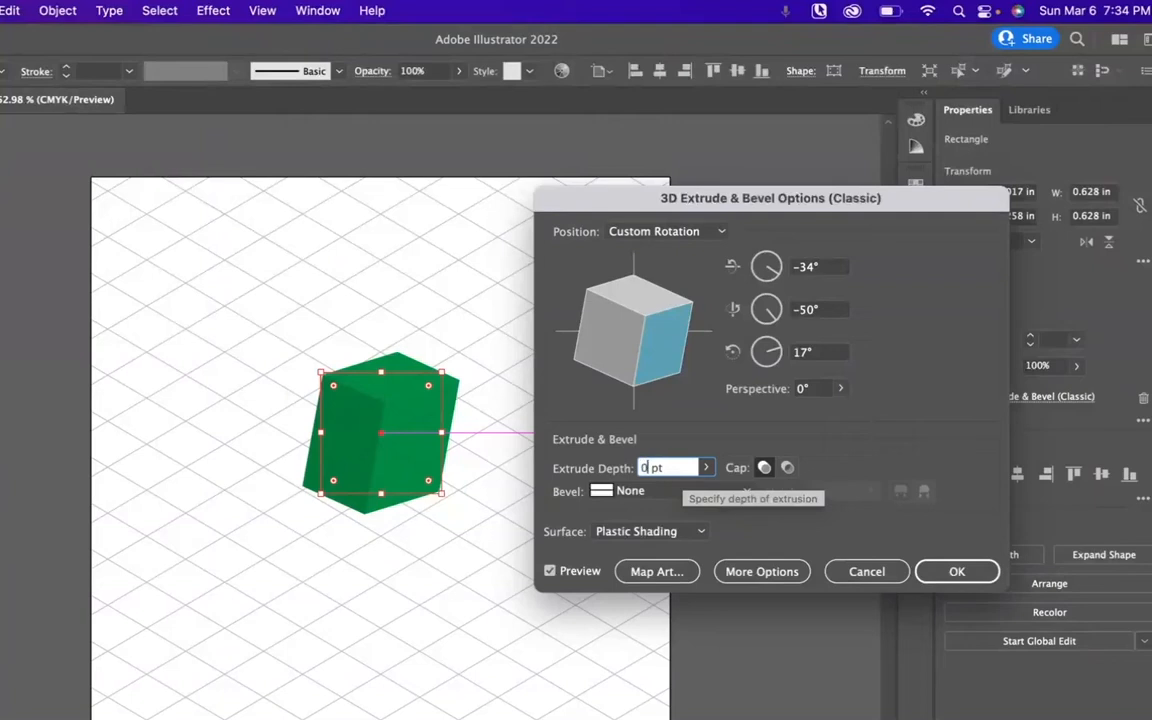
left_click(707, 469)
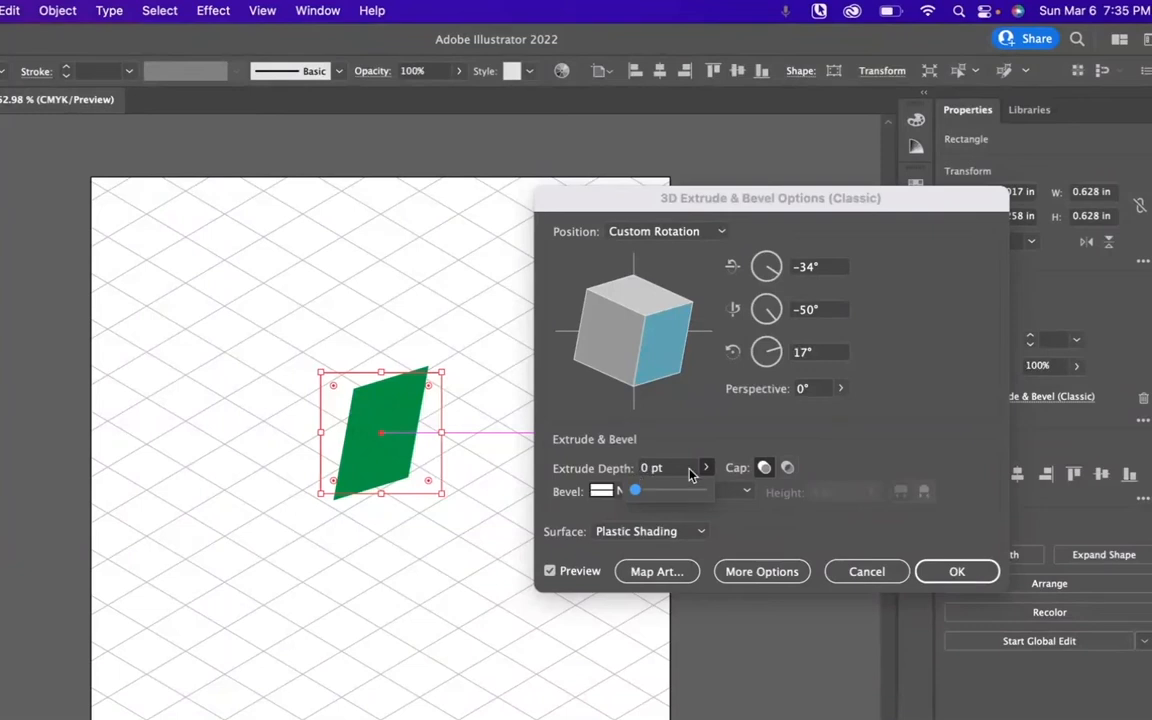
left_click(710, 467)
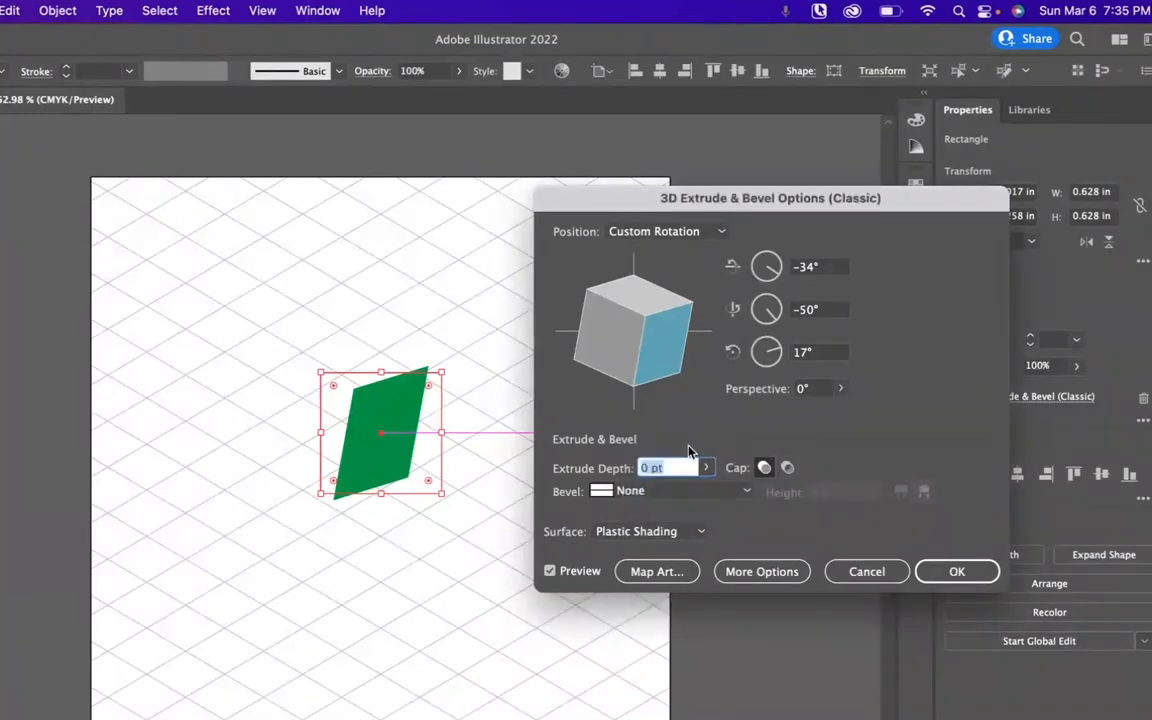
left_click(711, 472)
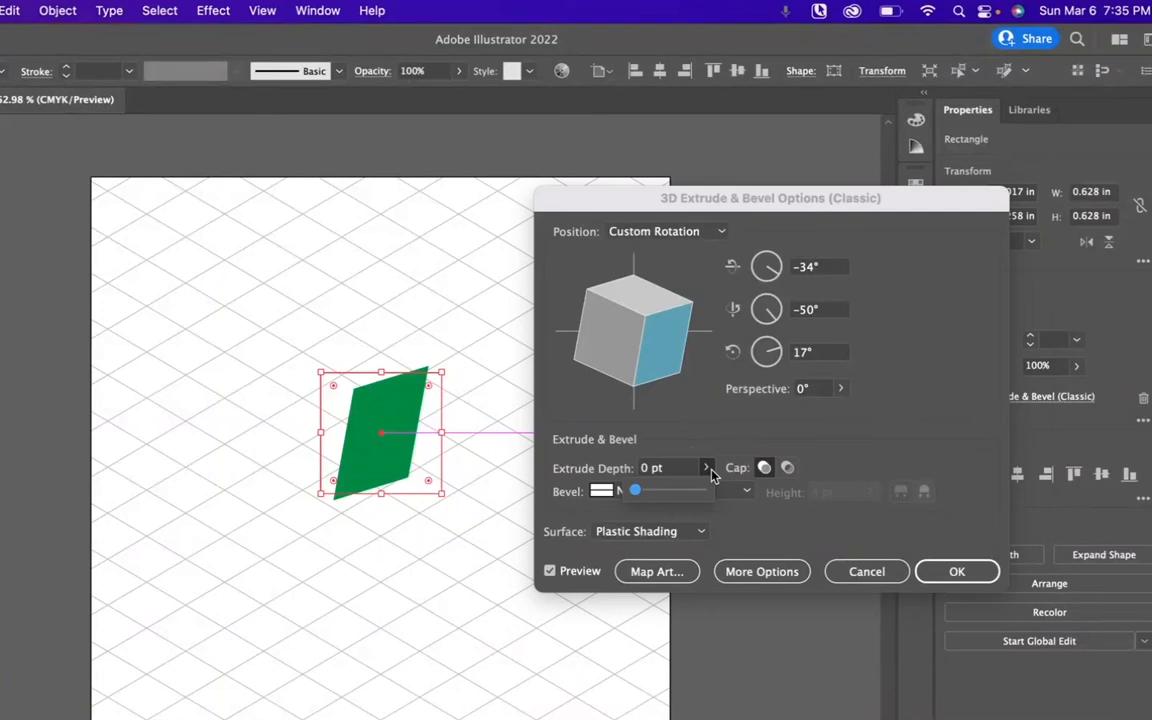
Step: Set the extrude depth of the flattened shape to 30 pt
left_click(651, 474)
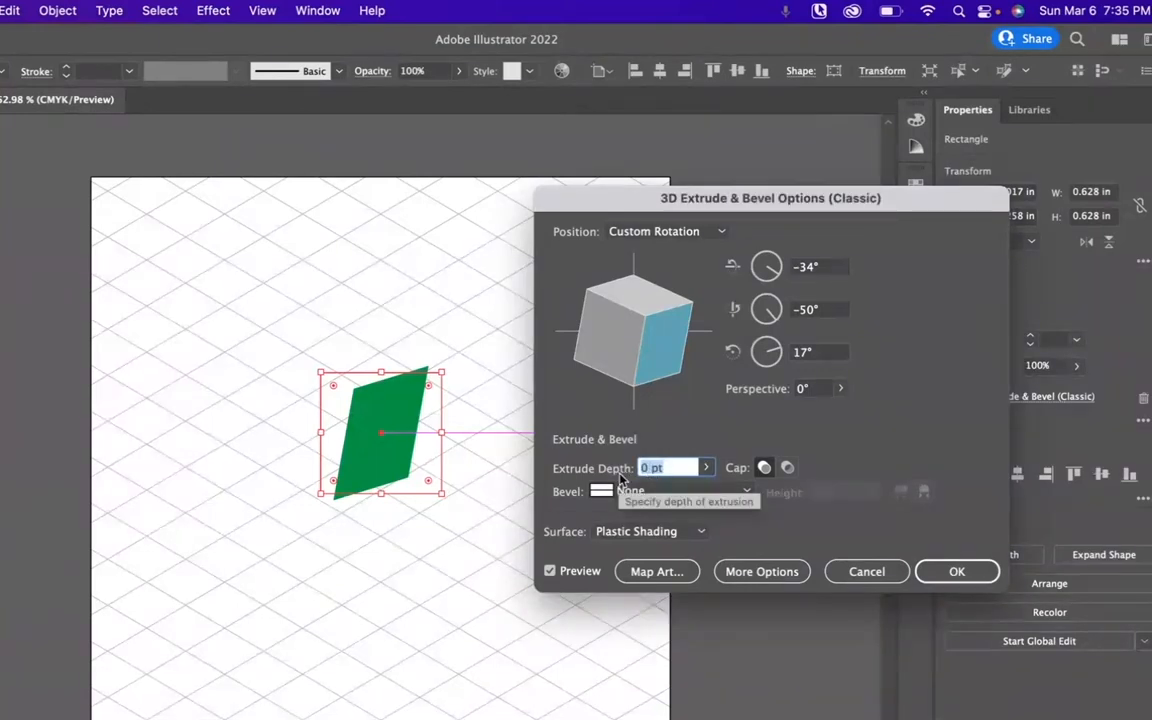
type("1")
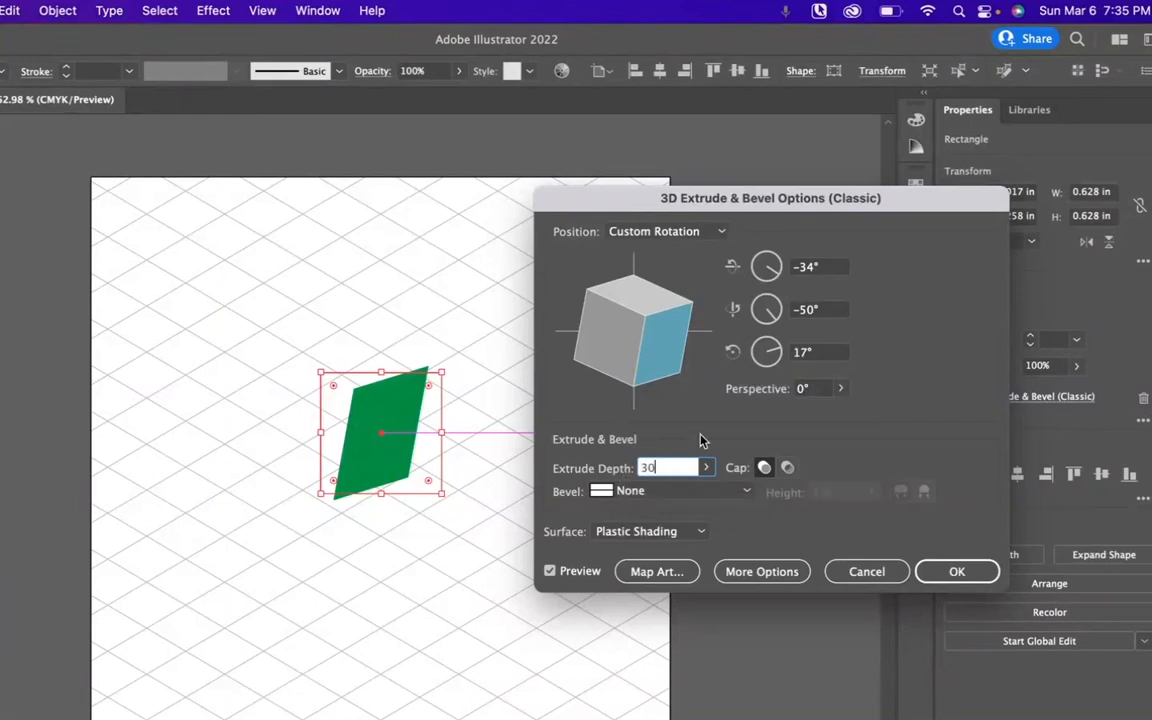
left_click(705, 467)
left_click(718, 450)
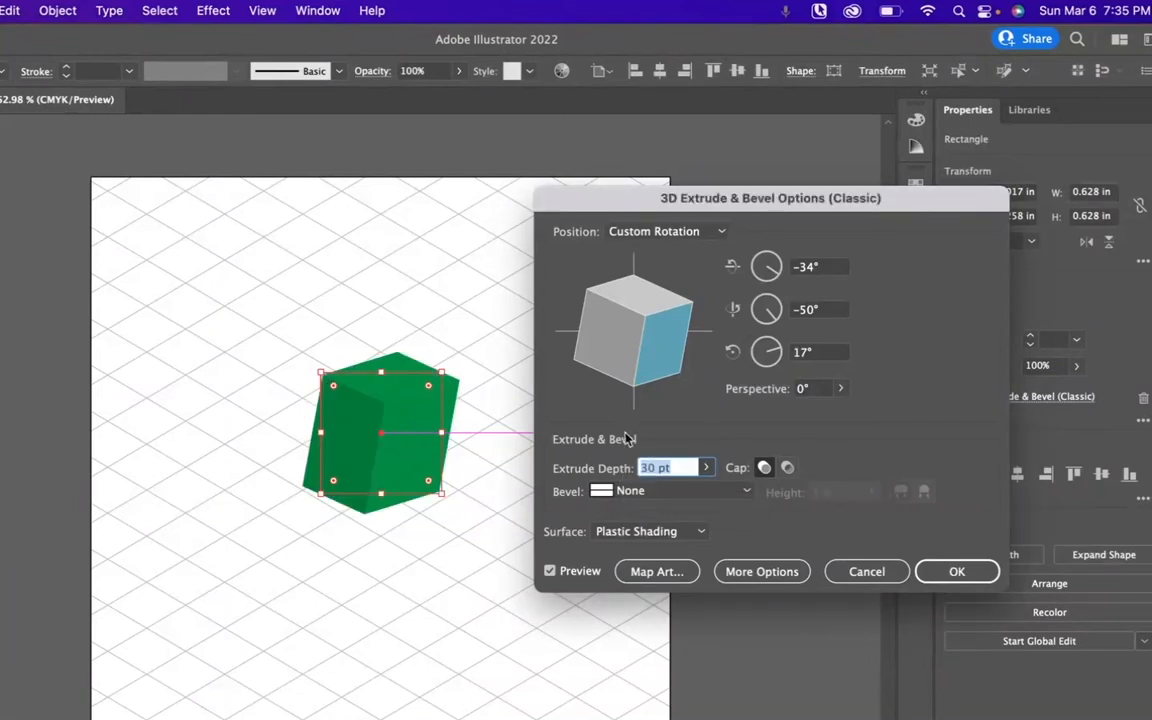
Step: Try the Isometric Left position, set the 3D position to Isometric Top instead, and apply the effect
left_click(682, 231)
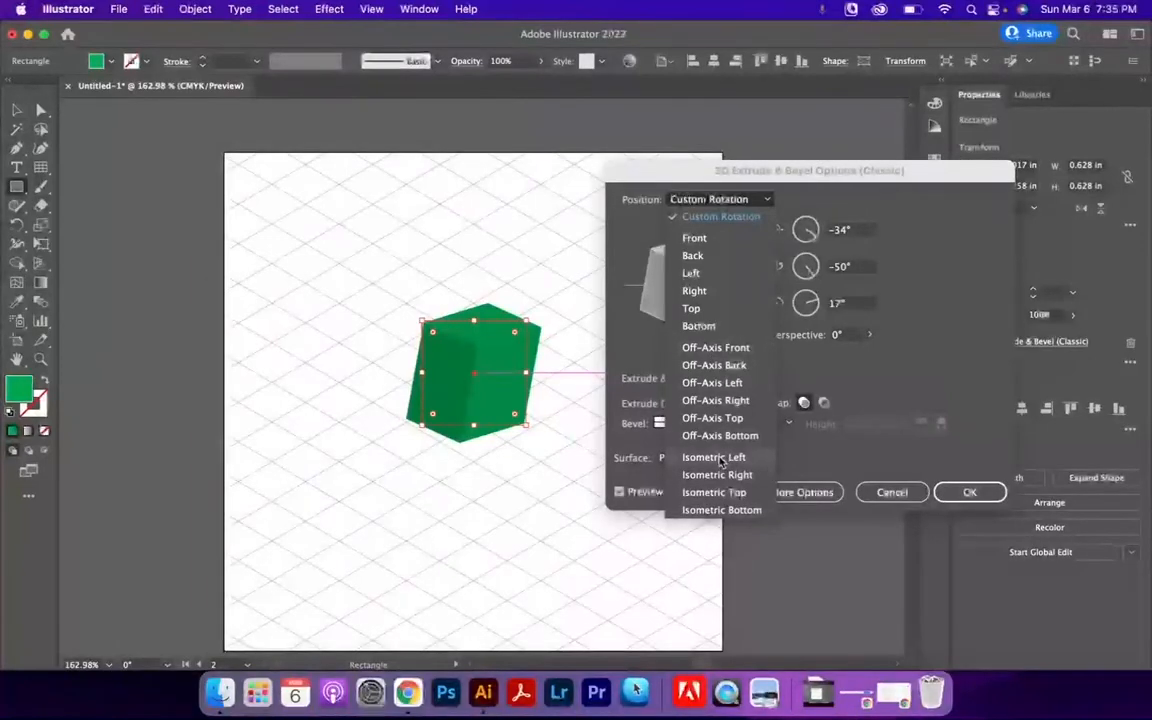
left_click(716, 457)
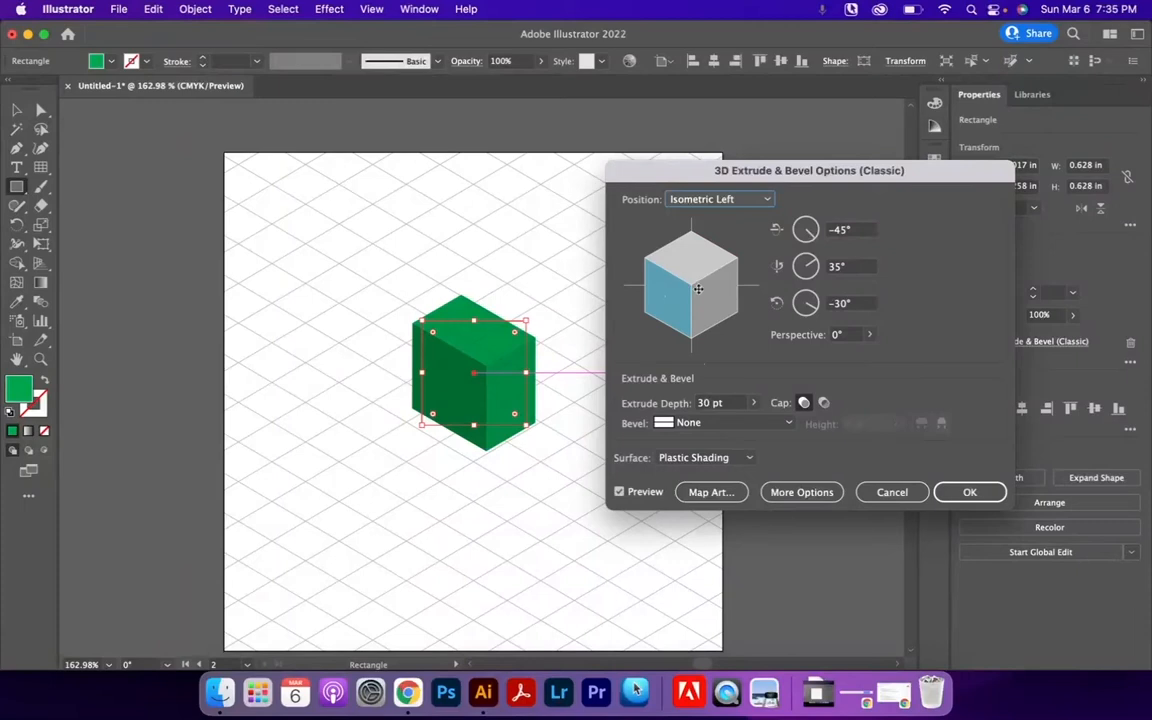
left_click(702, 199)
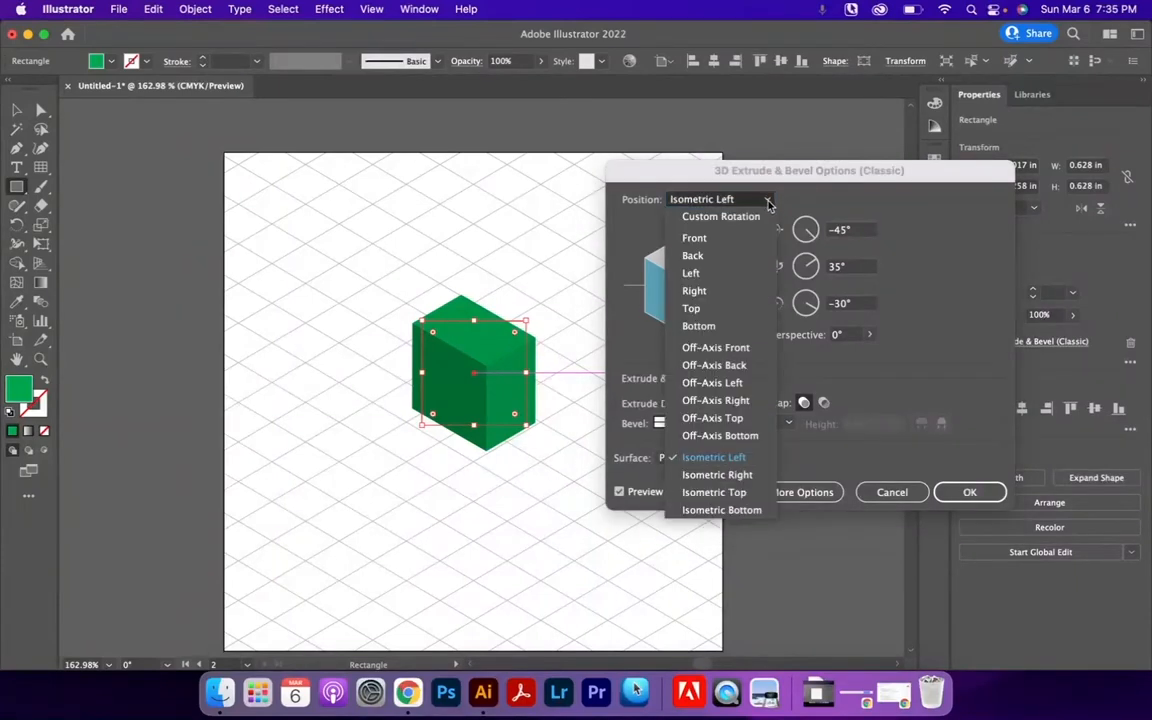
left_click(713, 492)
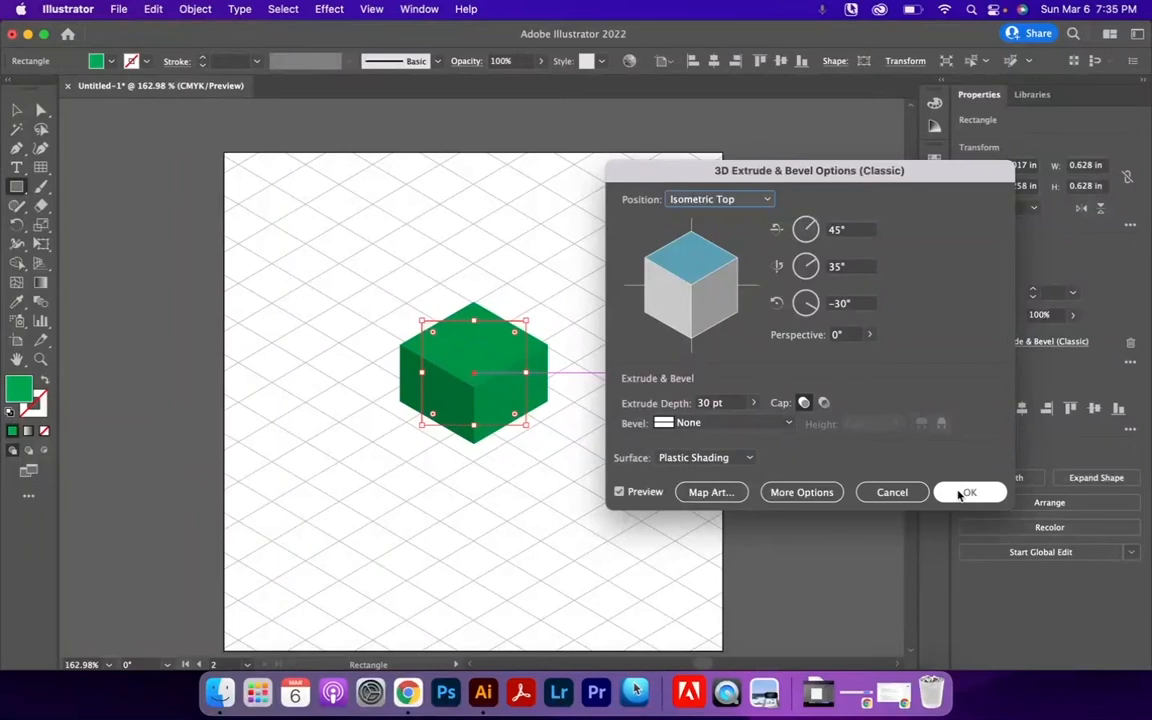
left_click(966, 492)
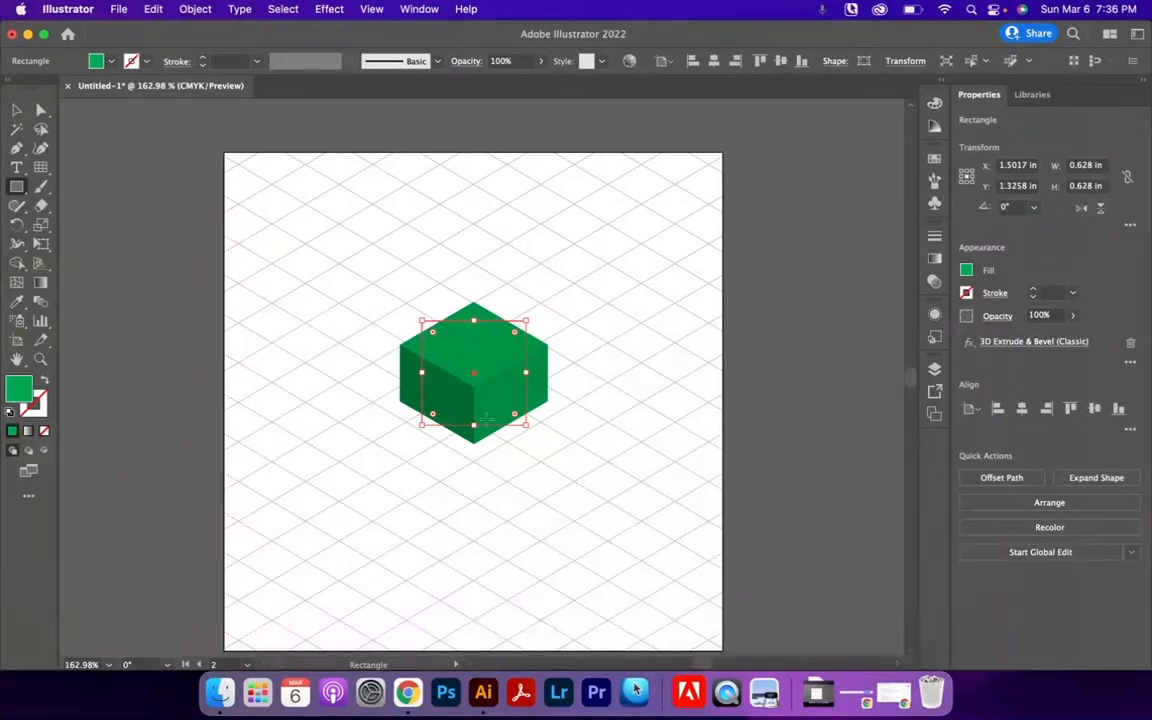
Step: Send the green block in the artboard's upper-right corner to the back of the stacking order
left_click(16, 110)
left_click_drag(474, 320, 634, 219)
right_click(635, 219)
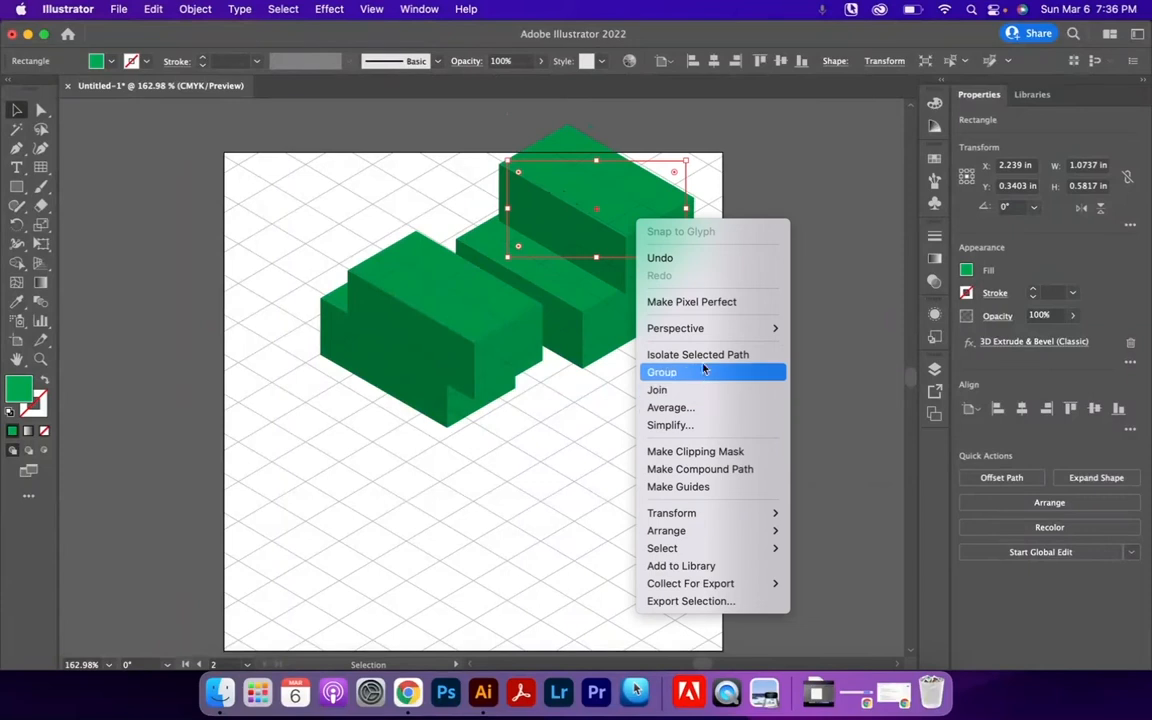
mouse_move(703, 537)
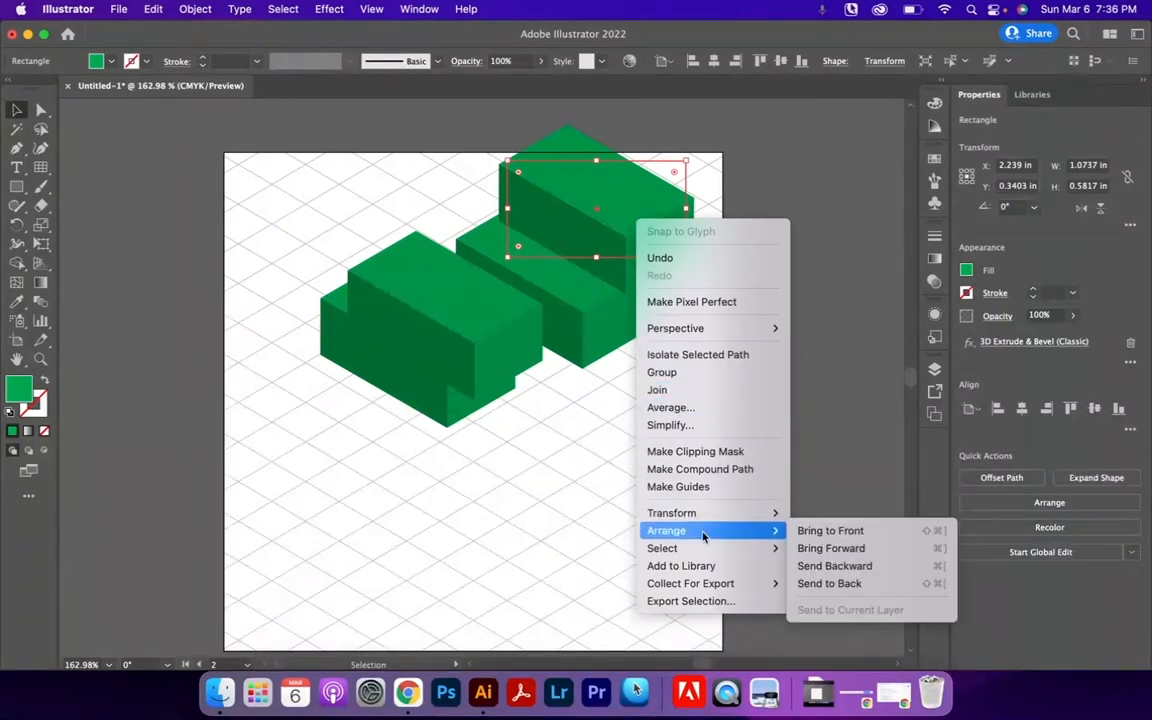
left_click(829, 583)
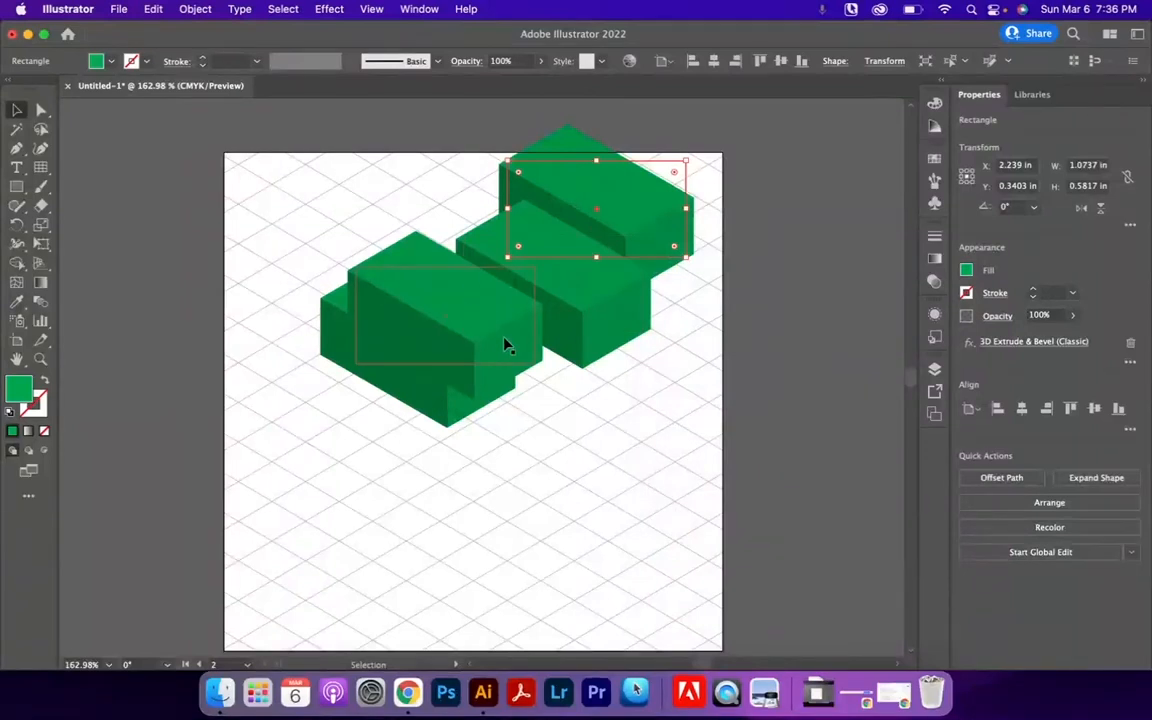
Step: Shrink the upper block of the front stack to about 0.65 × 0.38 in and place it on the block beneath
left_click_drag(494, 334, 456, 263)
left_click_drag(428, 277, 432, 275)
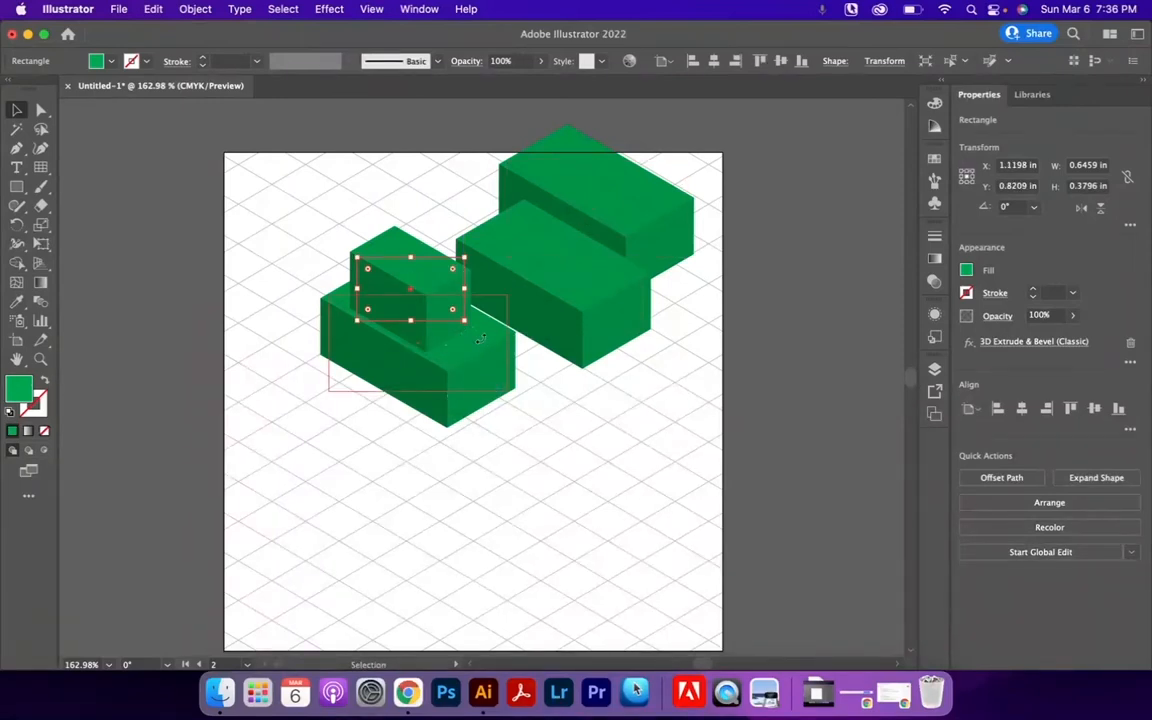
Step: Give the small block a yellow-green fill and a red stroke
left_click(107, 64)
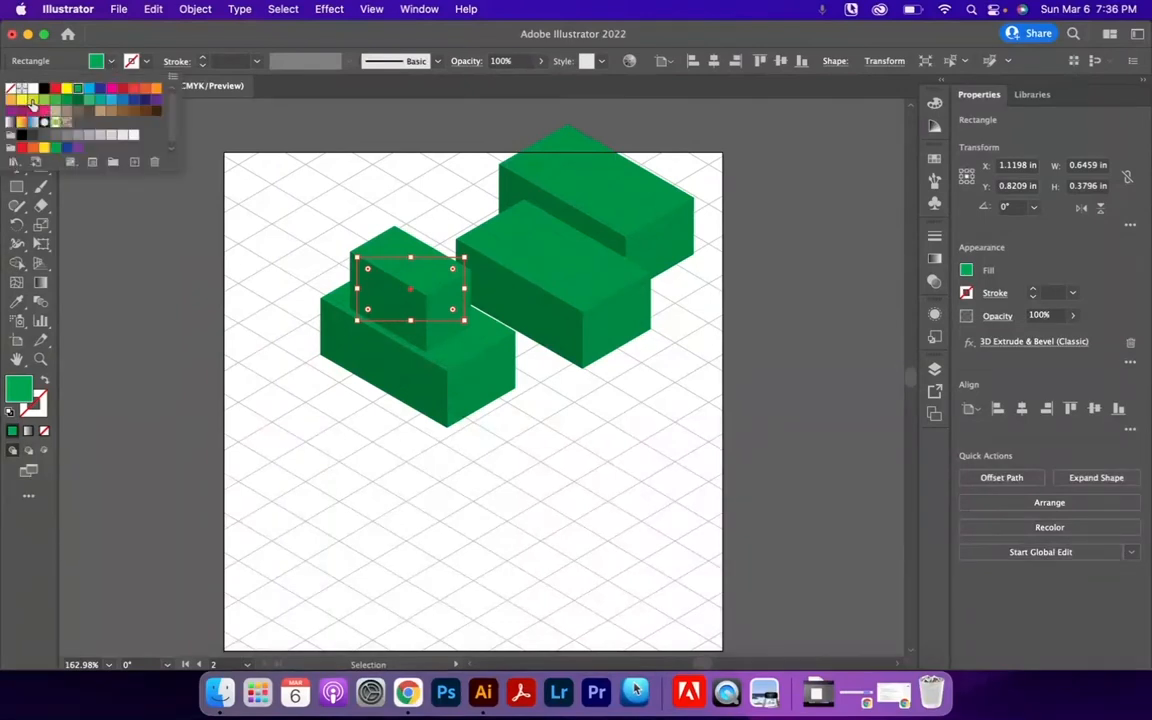
left_click(32, 100)
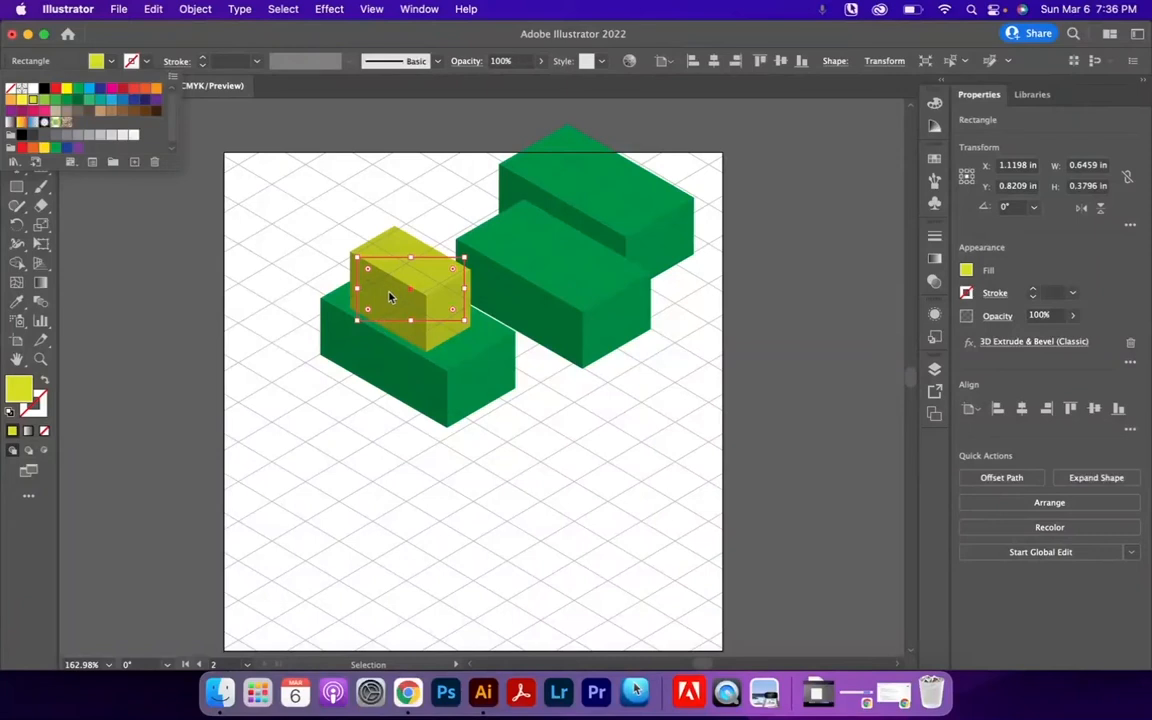
left_click(128, 58)
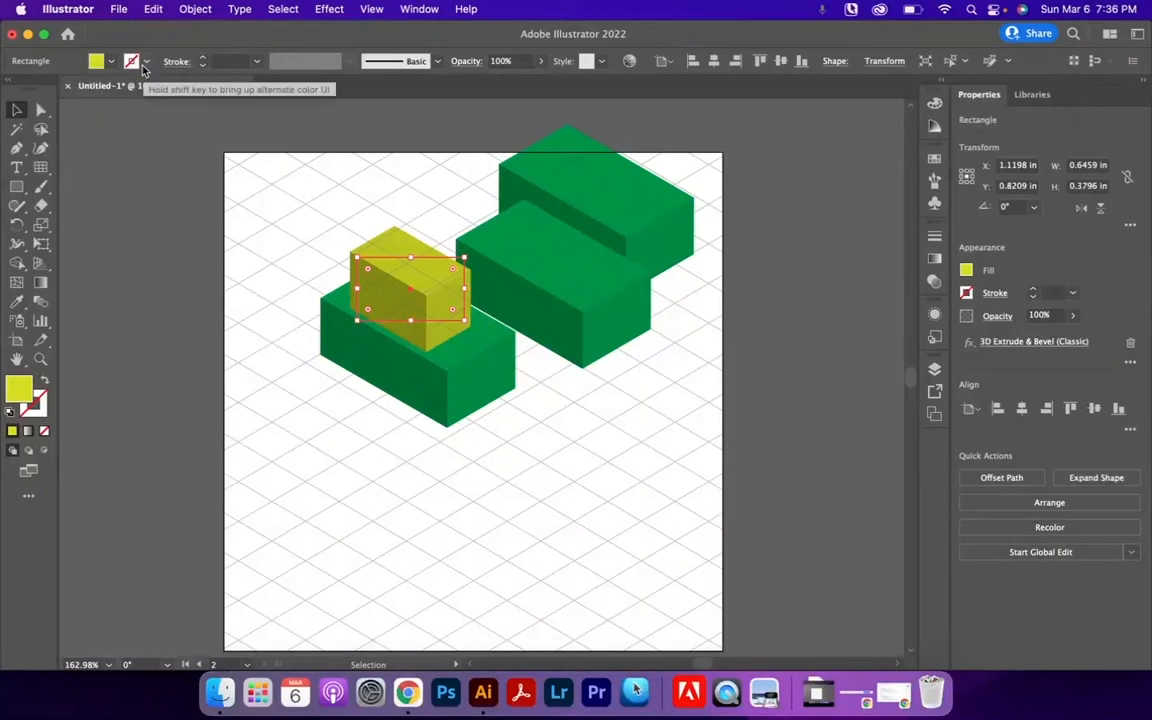
left_click(130, 60)
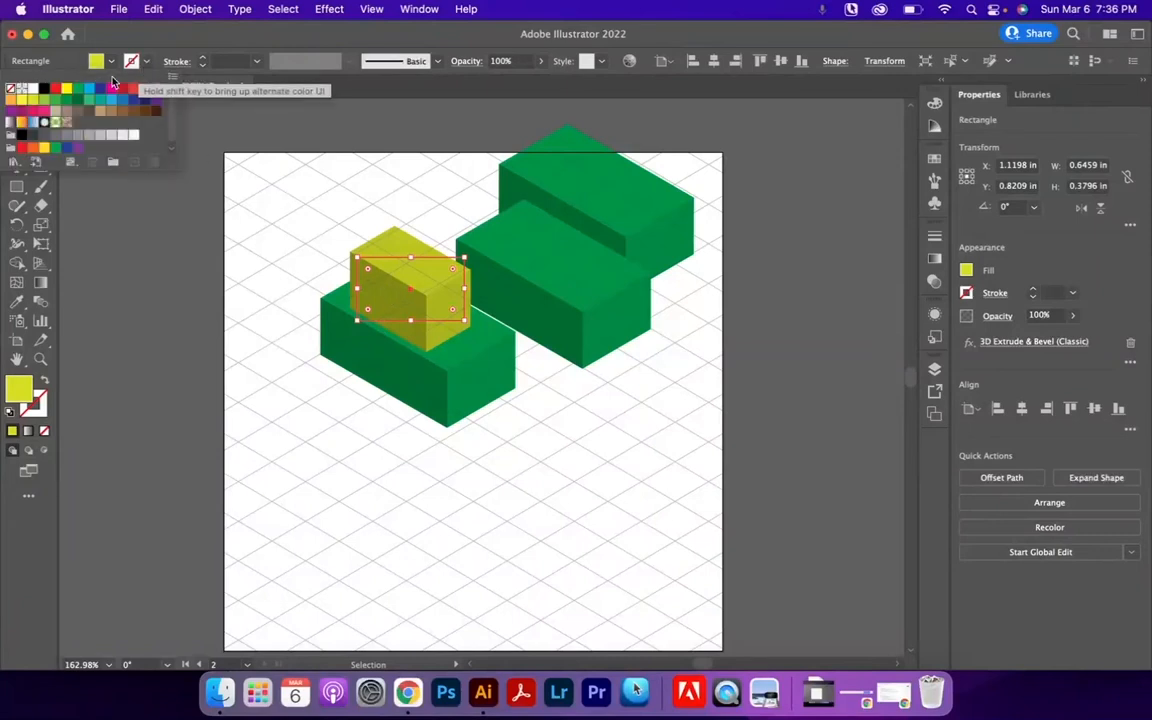
left_click(57, 89)
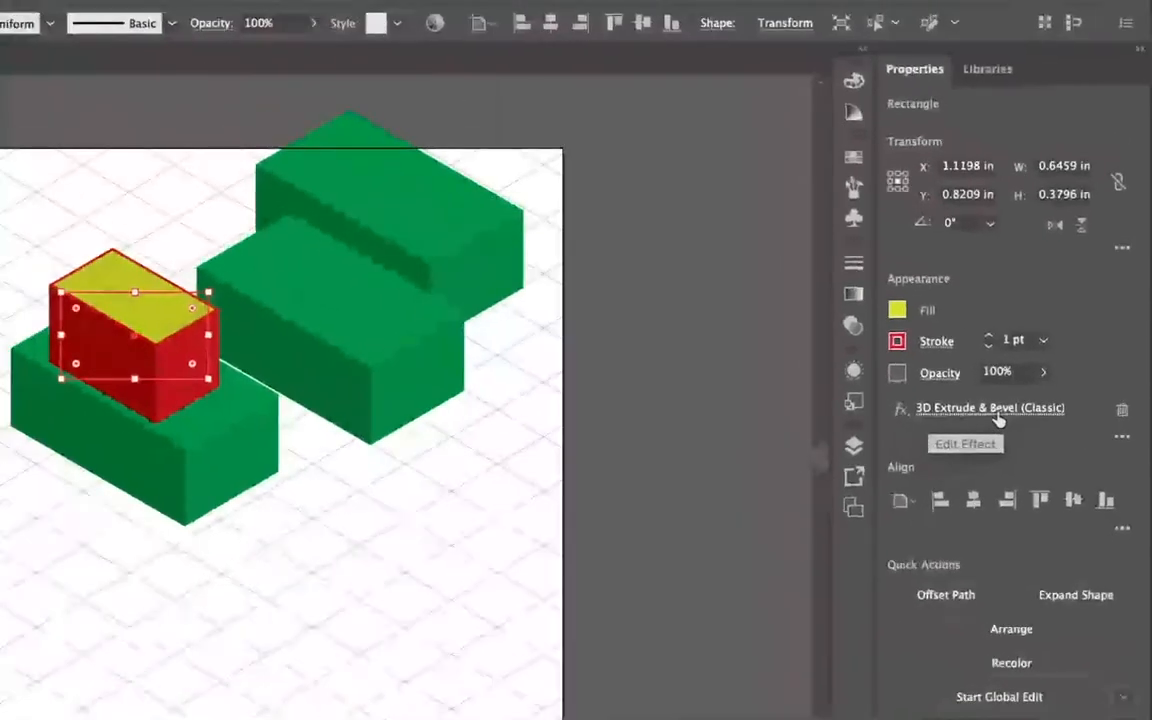
Step: Edit the small block's 3D Extrude & Bevel (Classic) effect and set its position to Isometric Right
left_click(940, 409)
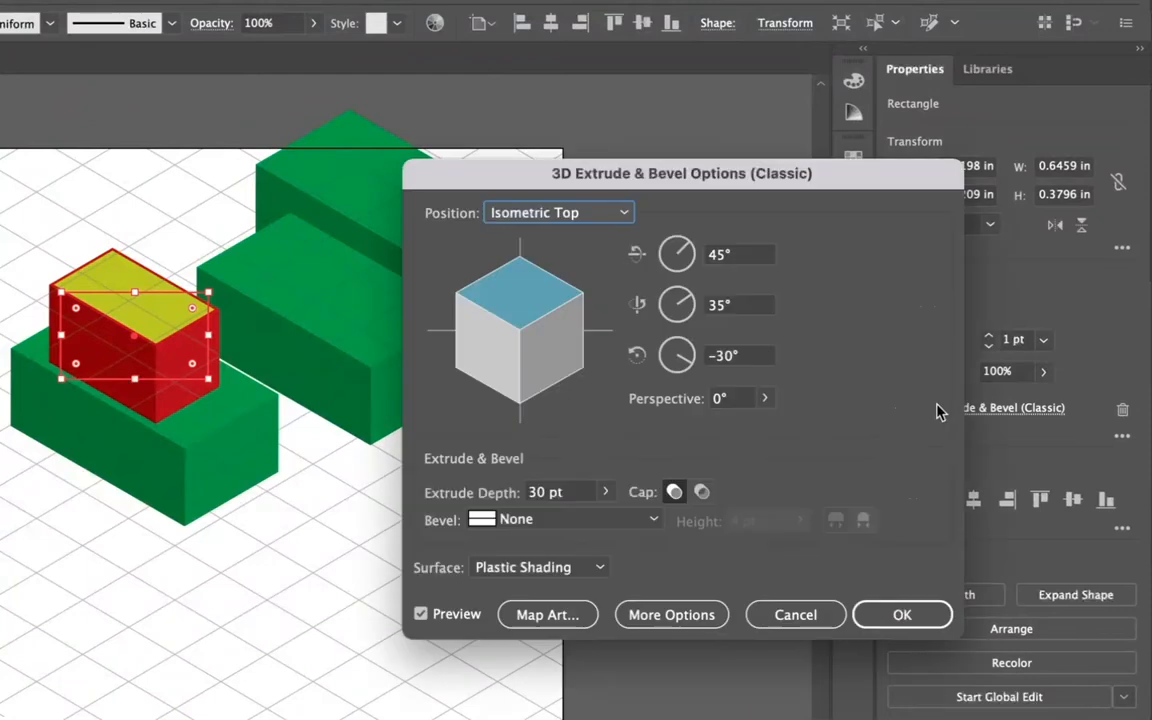
left_click_drag(576, 160, 615, 178)
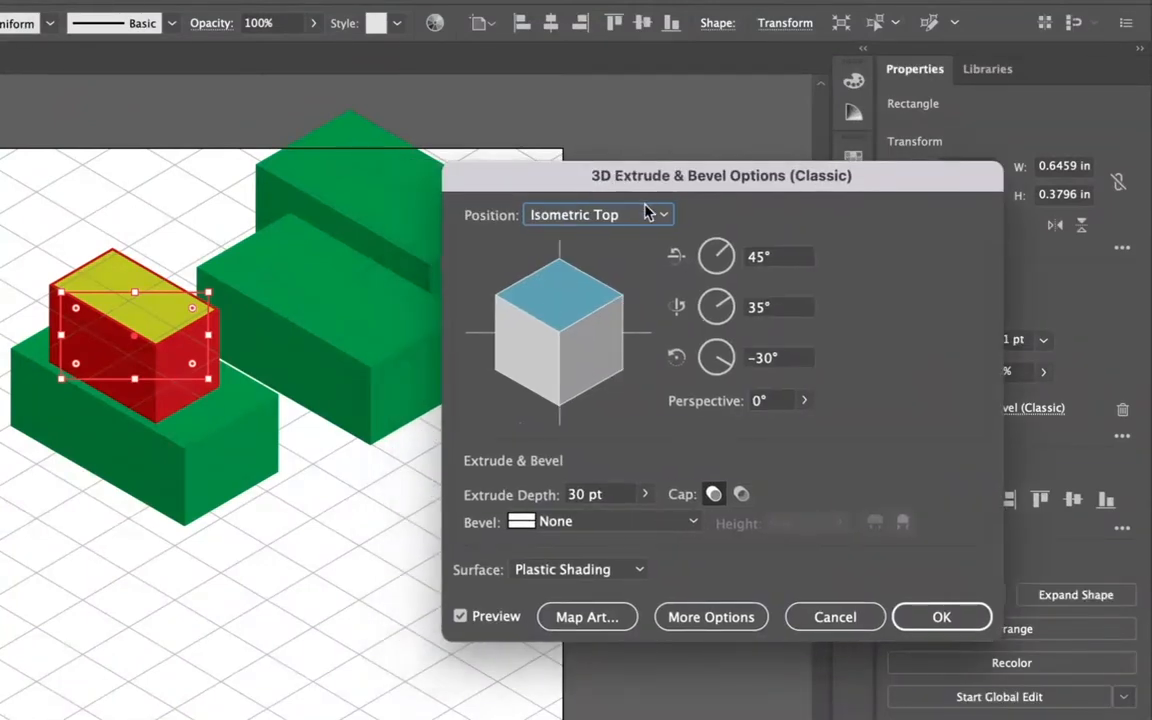
left_click(595, 214)
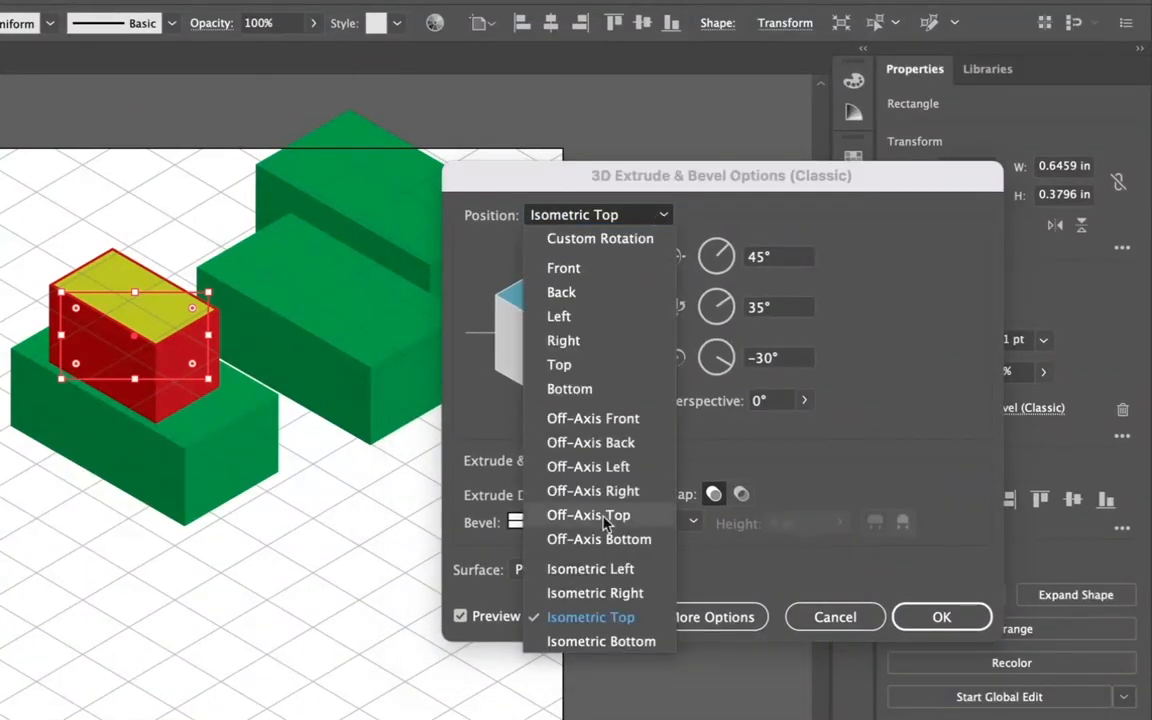
left_click(596, 592)
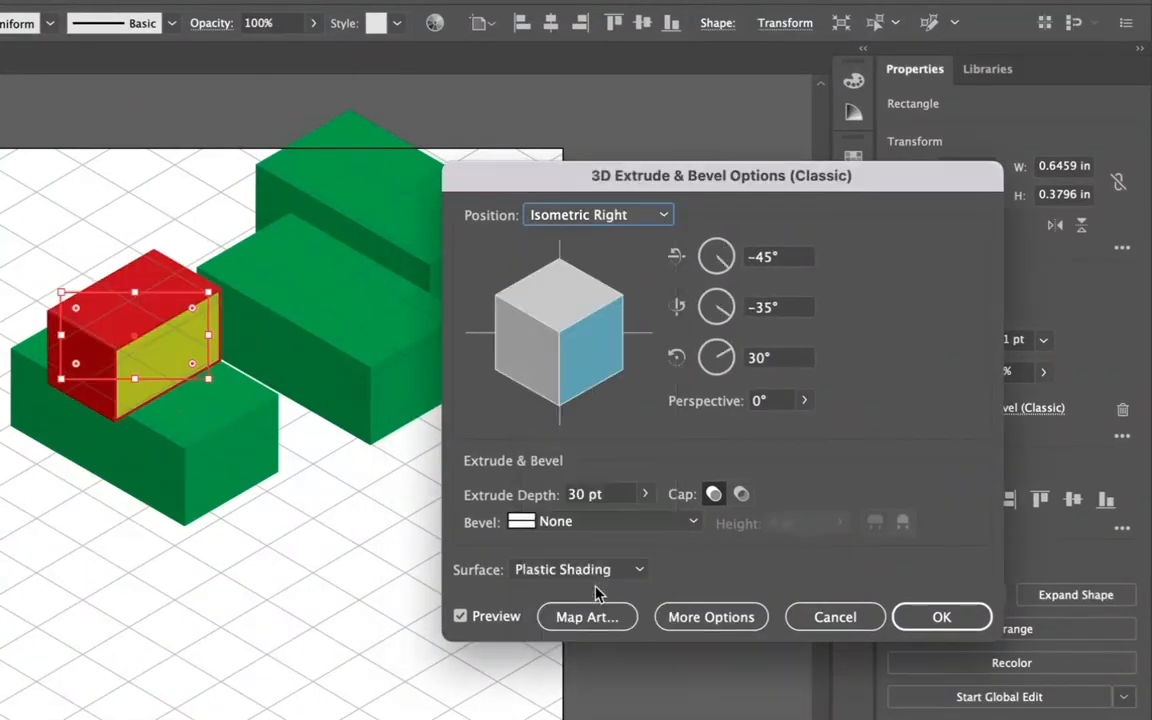
Step: Set the small block's extrude depth to 20 pt and apply the effect
double_click(578, 495)
key("Down")
key("Down")
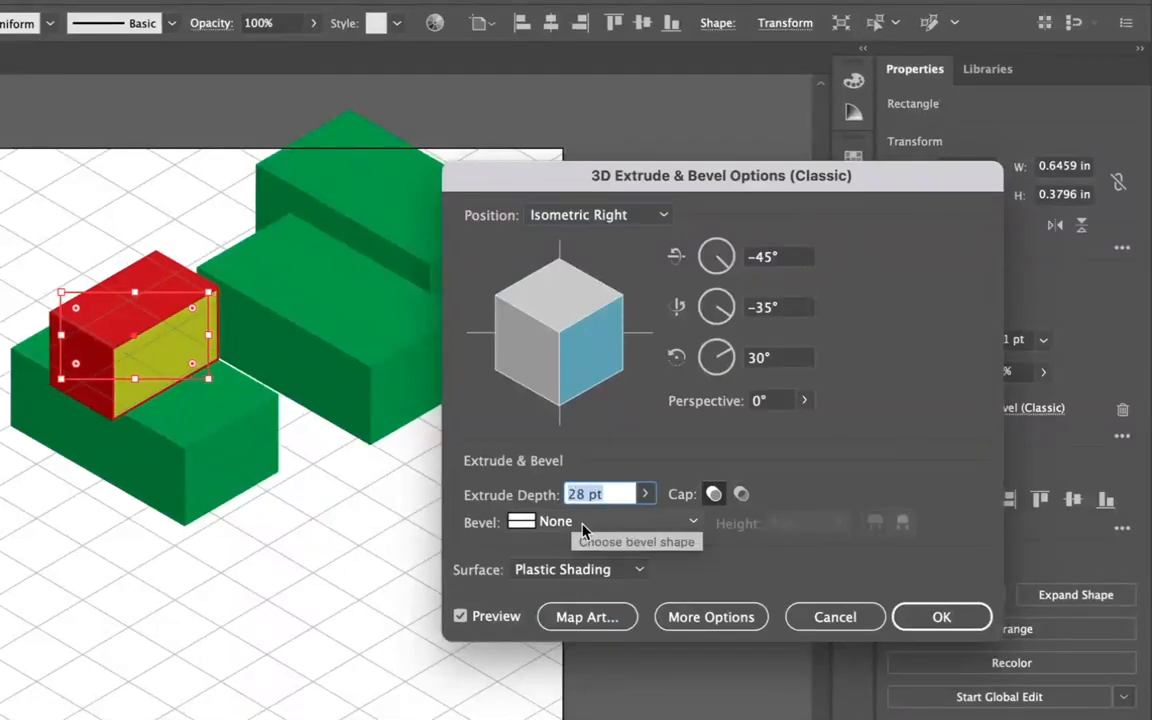
type("20")
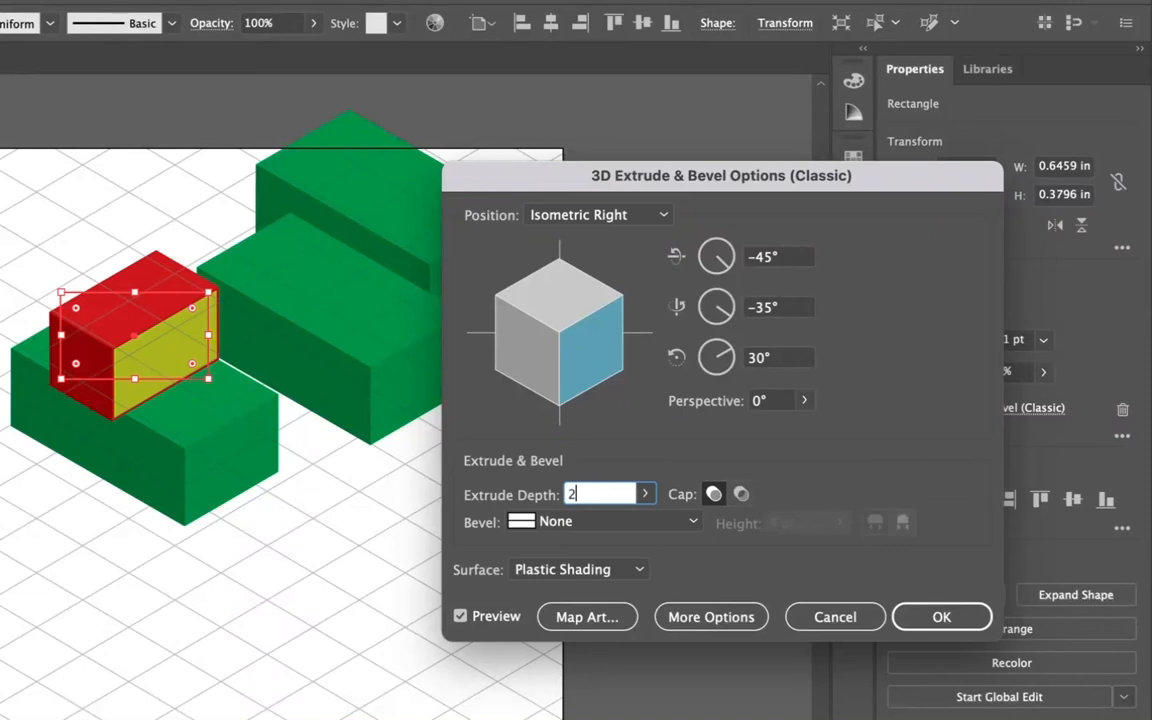
left_click(913, 617)
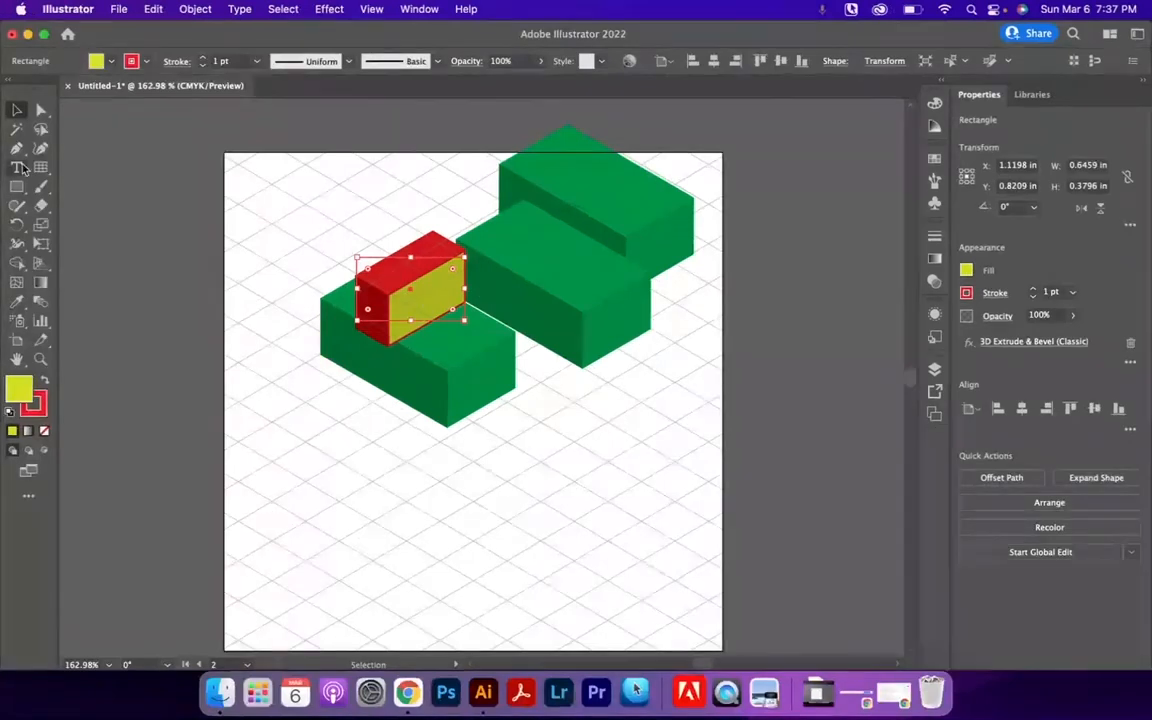
Step: Draw a circle about 0.51 in across and a five-pointed star about 0.8 in wide below the blocks
left_click_drag(15, 190, 90, 223)
left_click_drag(315, 468, 403, 551)
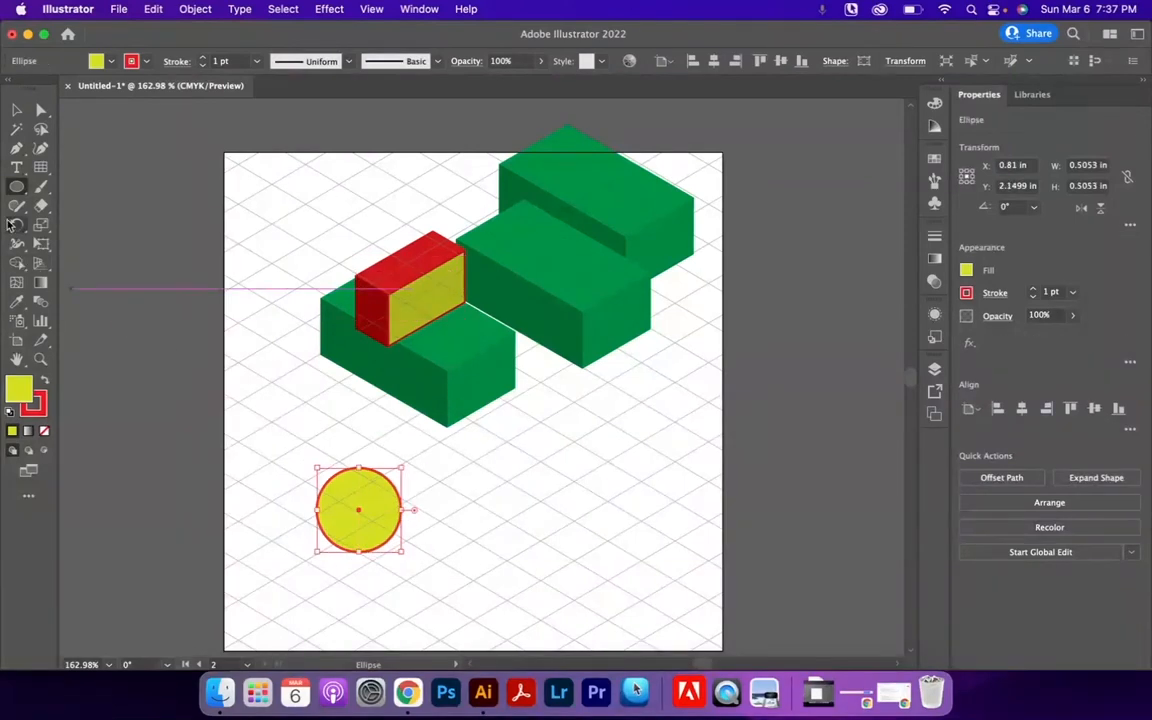
left_click_drag(16, 192, 91, 232)
left_click_drag(479, 492, 410, 484)
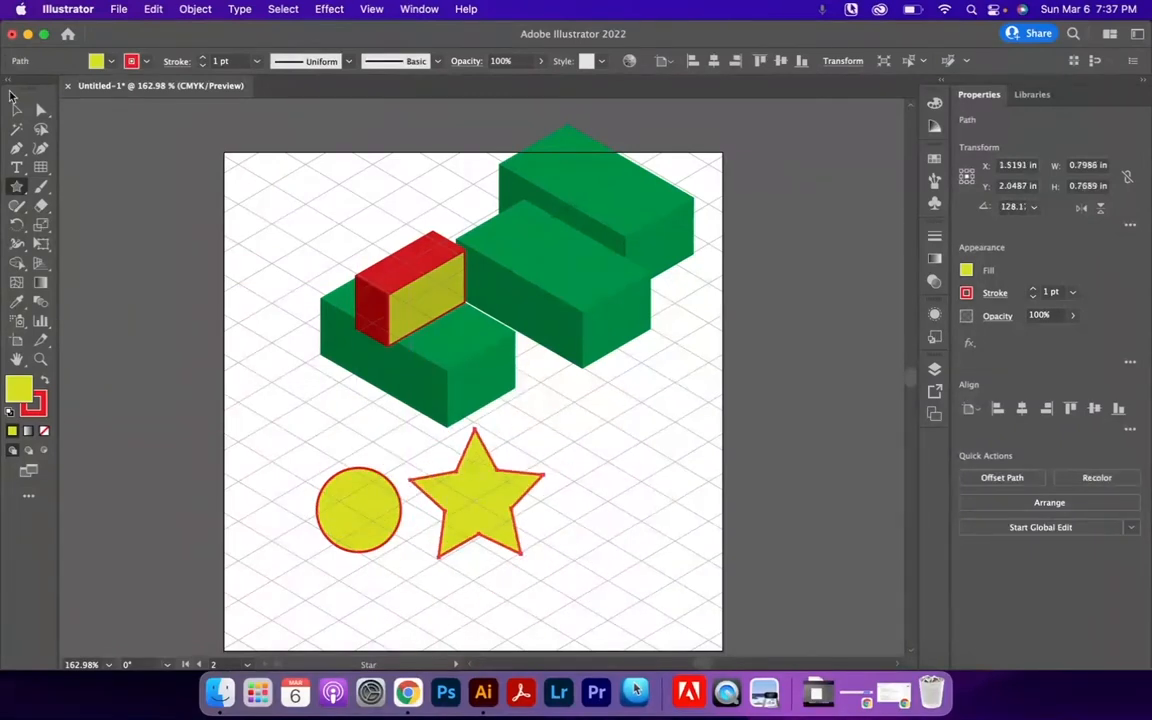
Step: Fill the star with light blue and remove its stroke
left_click(16, 110)
left_click(110, 61)
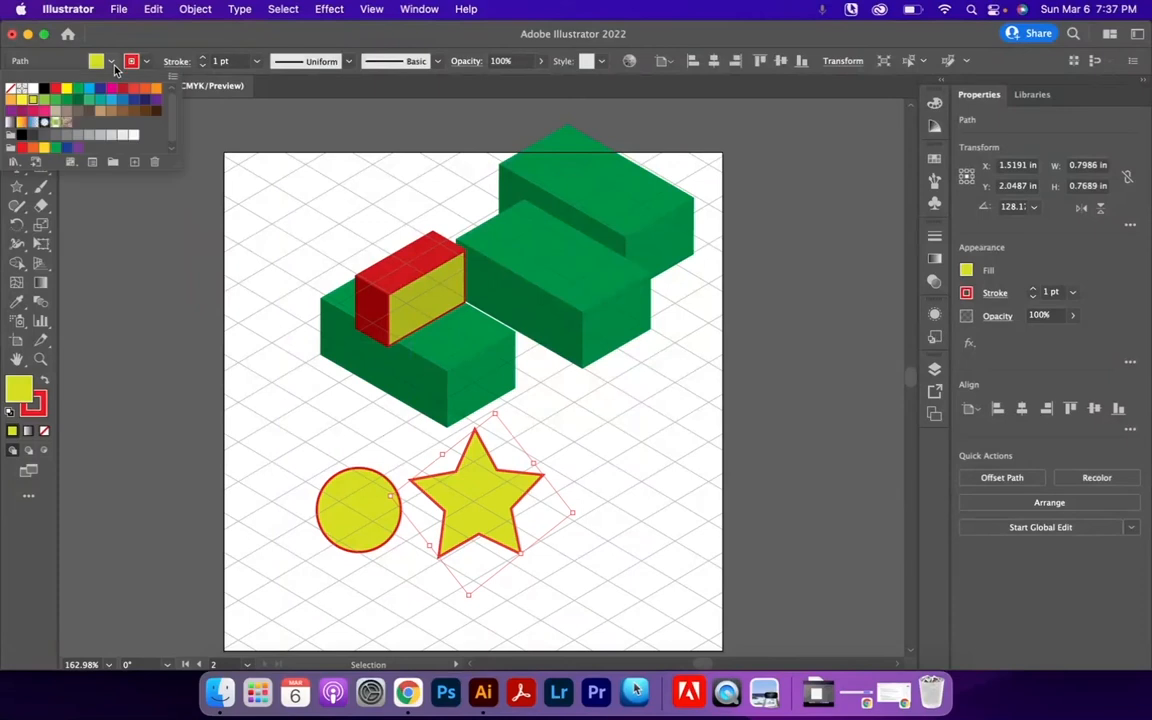
left_click(89, 88)
left_click(145, 63)
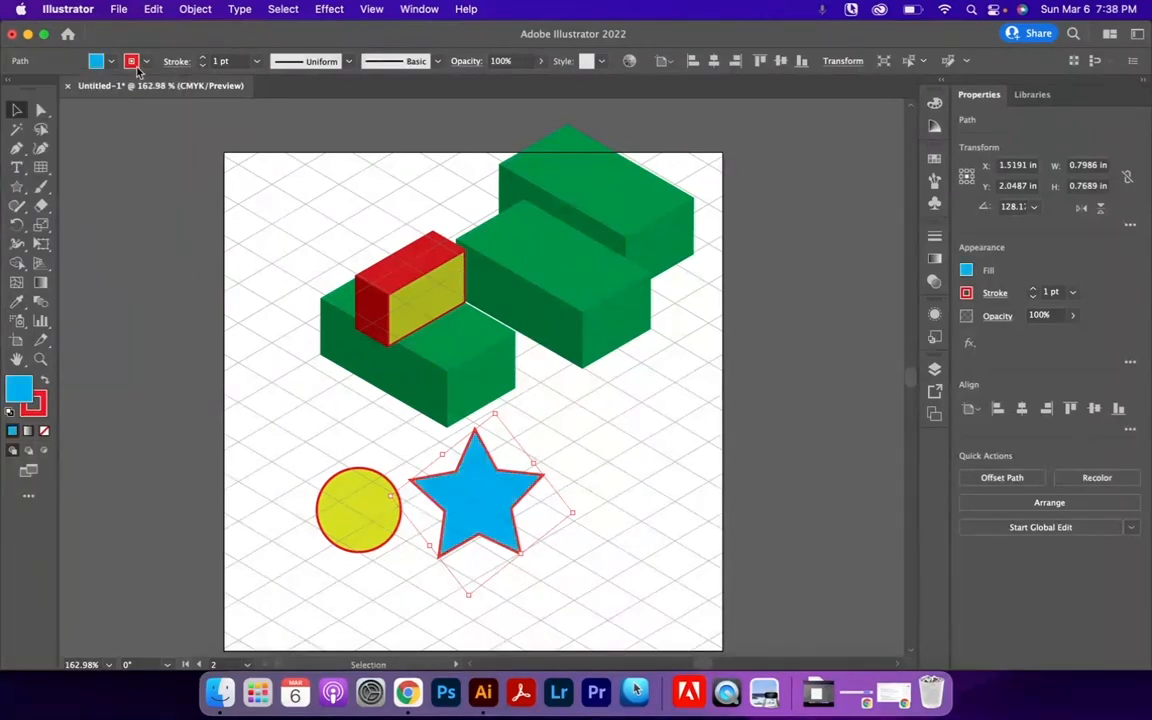
left_click(140, 64)
left_click(10, 88)
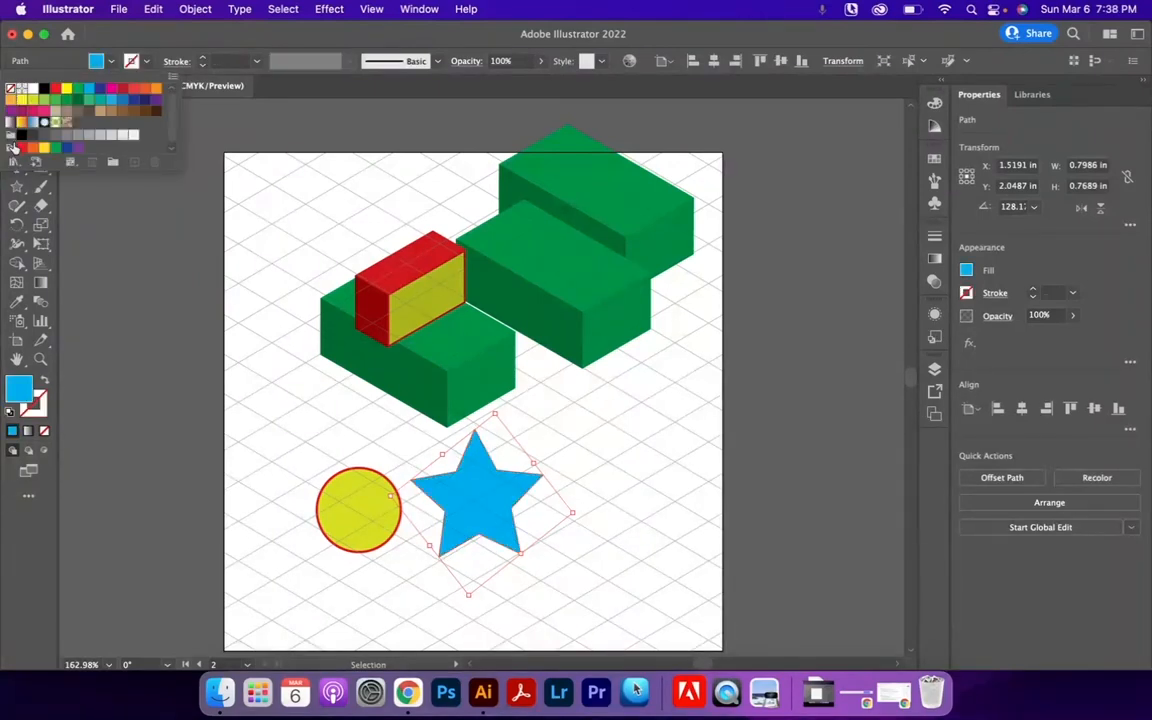
Step: Add a text area about 0.51 × 0.25 in with the placeholder text above the circle and fill the text magenta-purple
left_click(16, 167)
left_click_drag(302, 424, 384, 466)
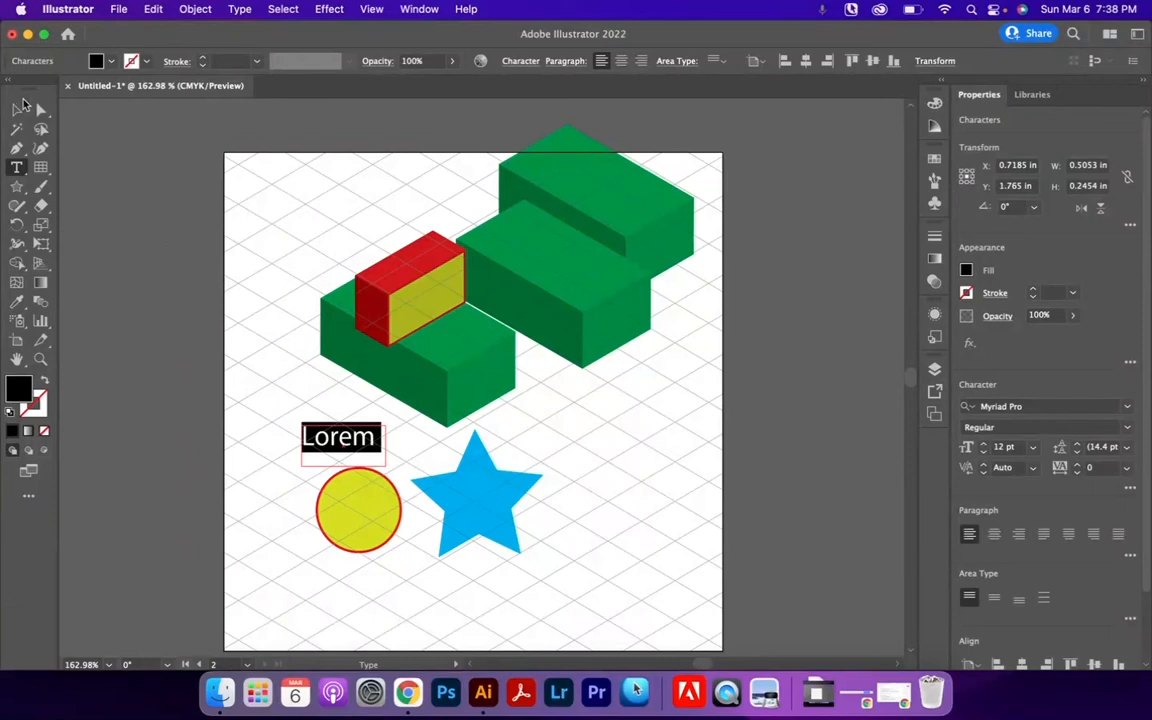
left_click(19, 107)
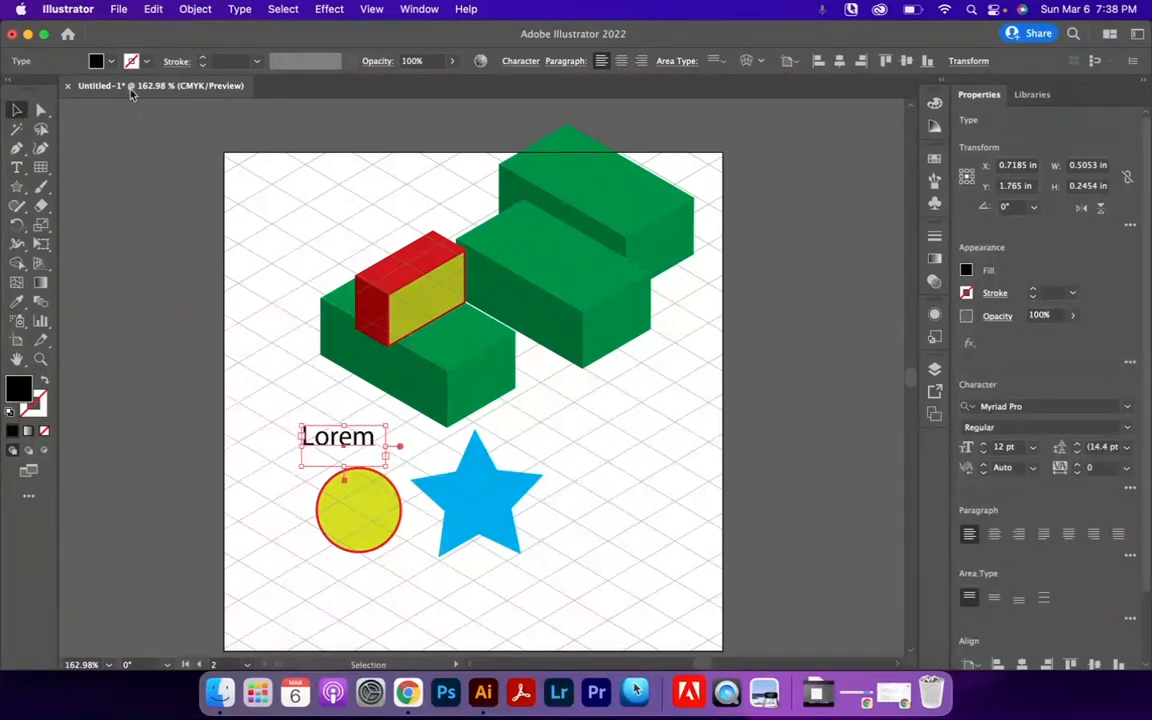
left_click(112, 62)
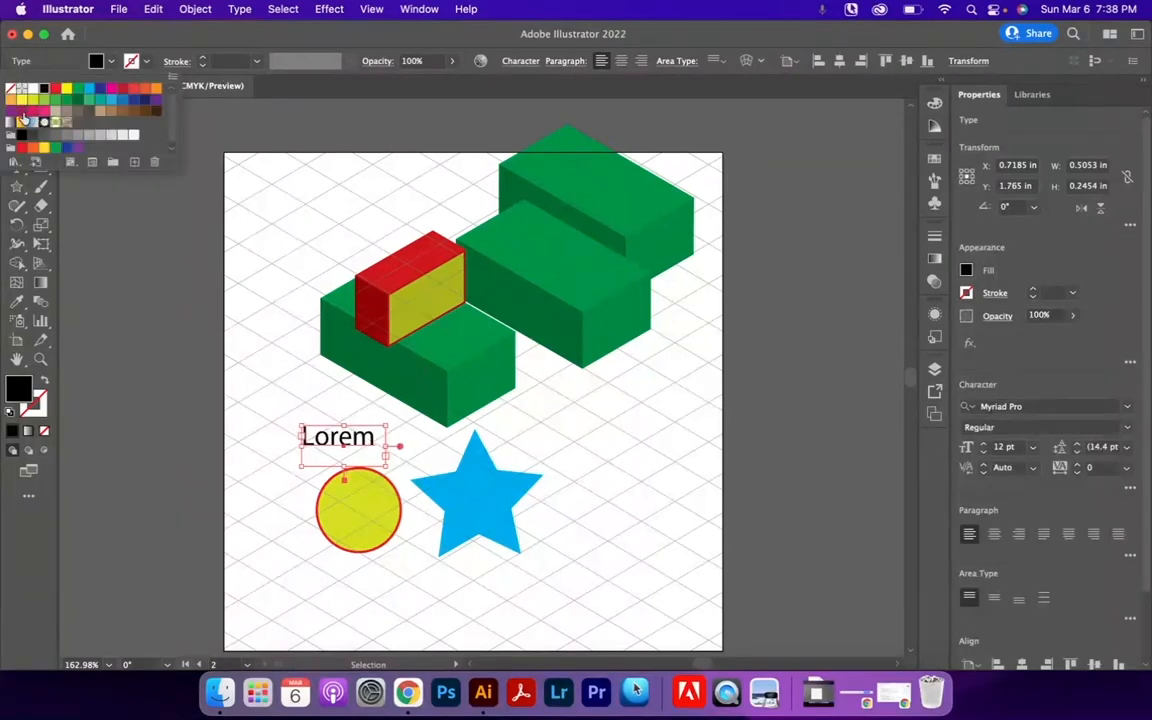
left_click(21, 109)
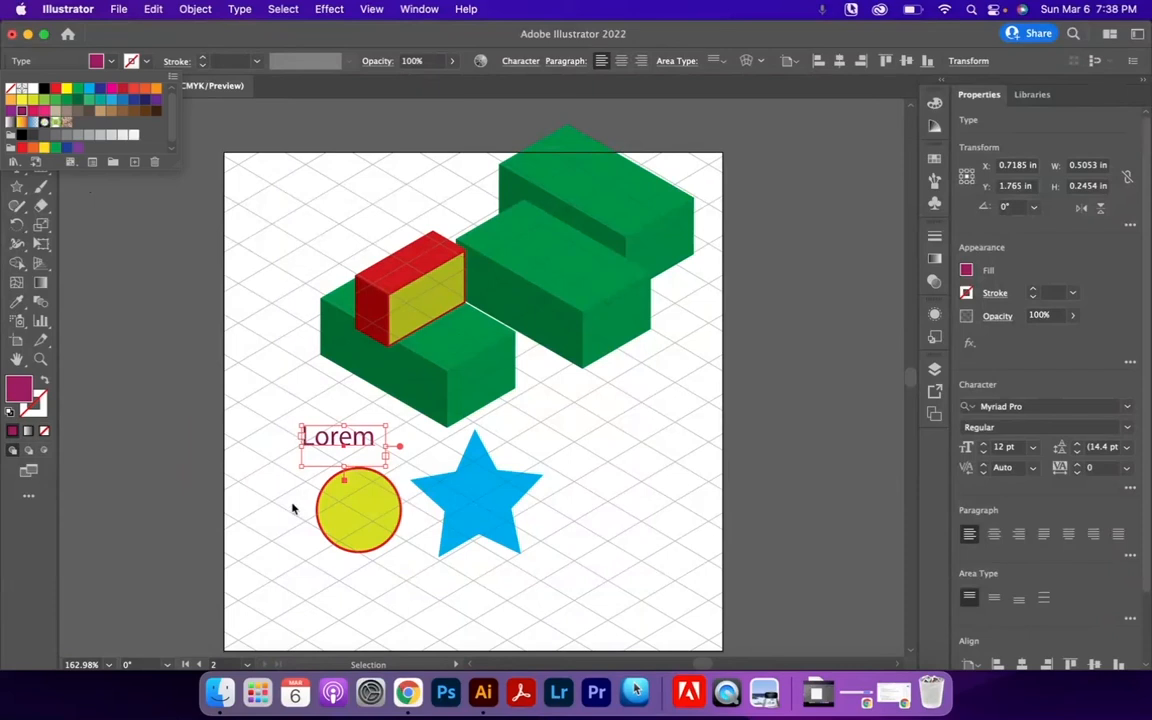
Step: Apply a 3D Extrude & Bevel (Classic) effect in the Isometric Right position to the text, circle and star together
left_click(478, 532, "shift")
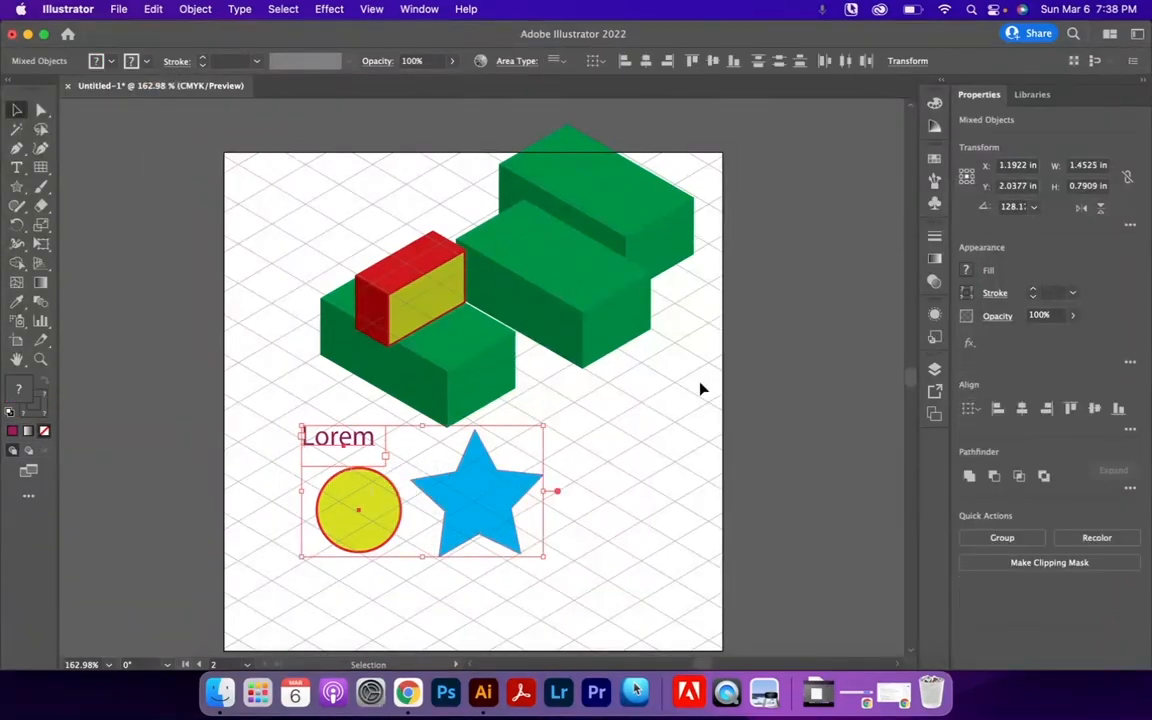
left_click(343, 10)
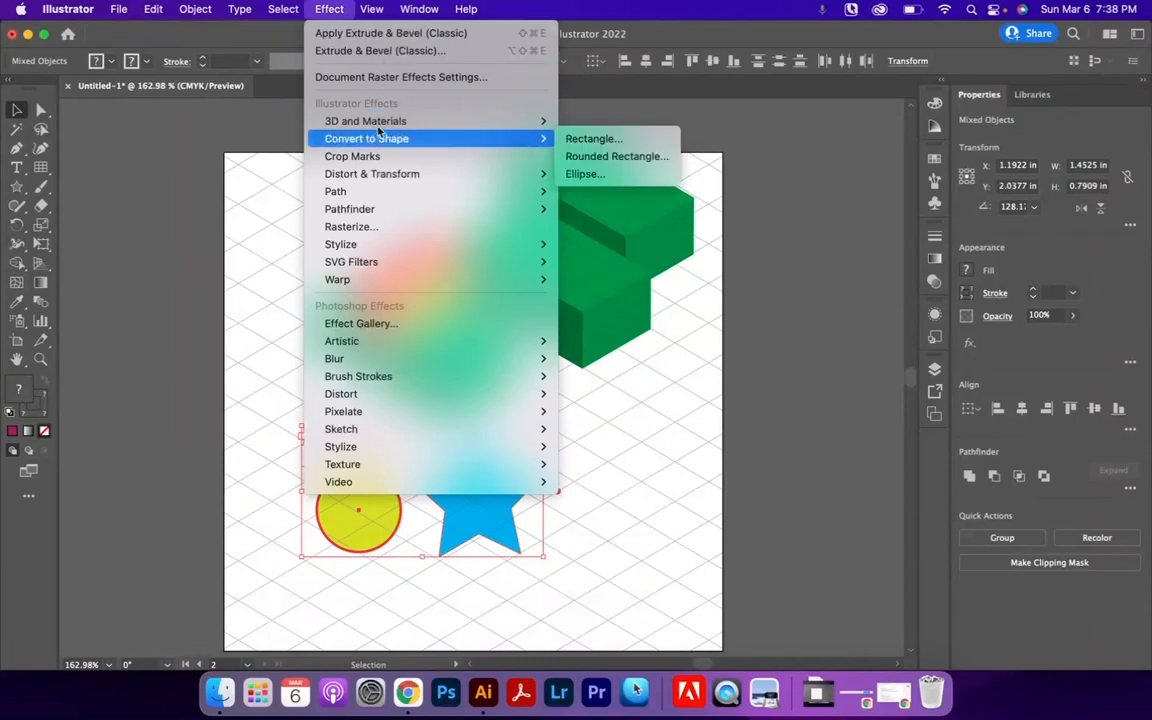
mouse_move(360, 121)
mouse_move(625, 211)
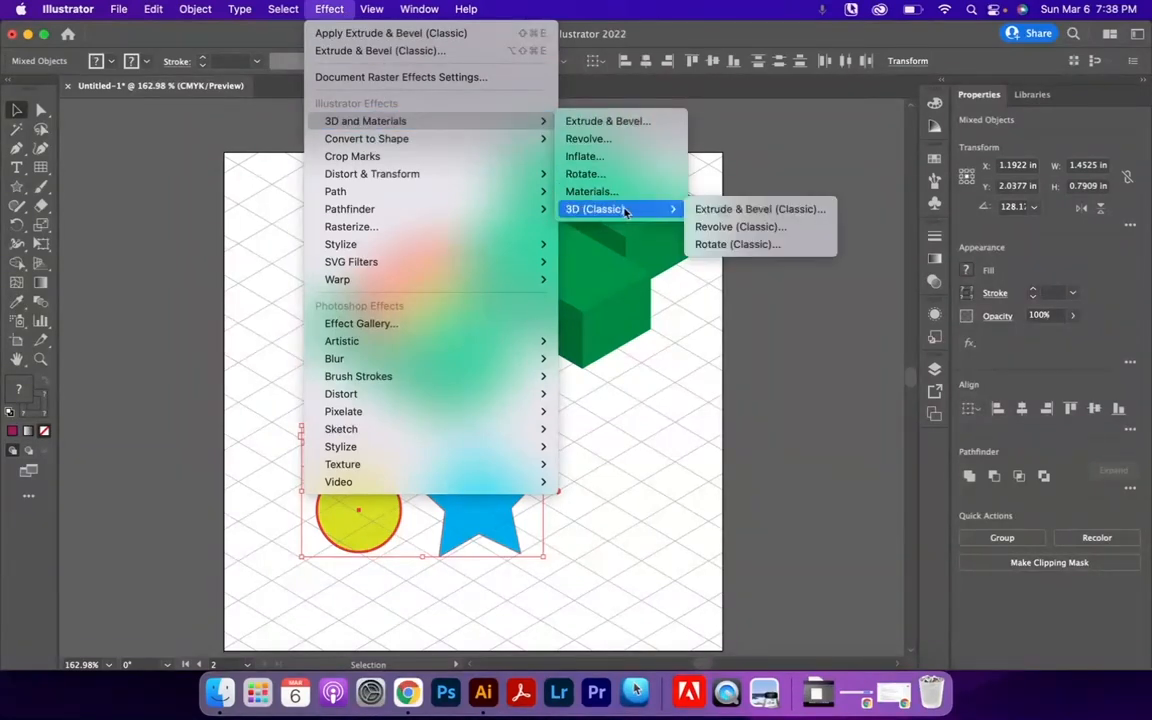
left_click(718, 214)
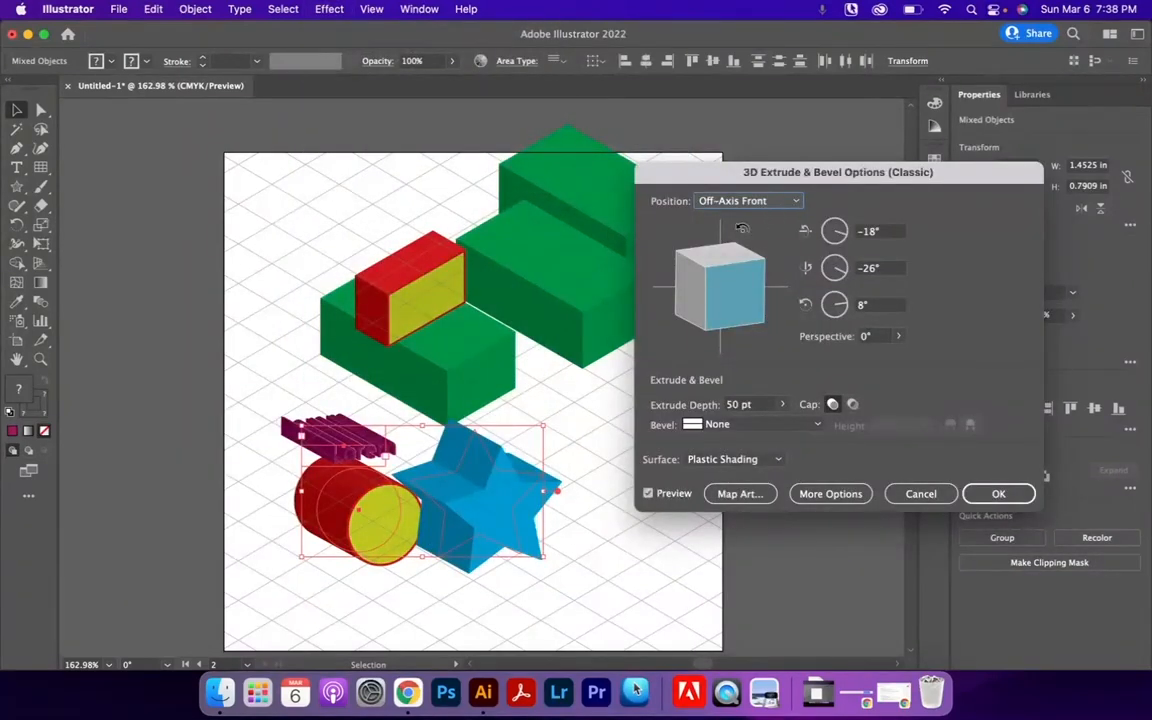
left_click(800, 204)
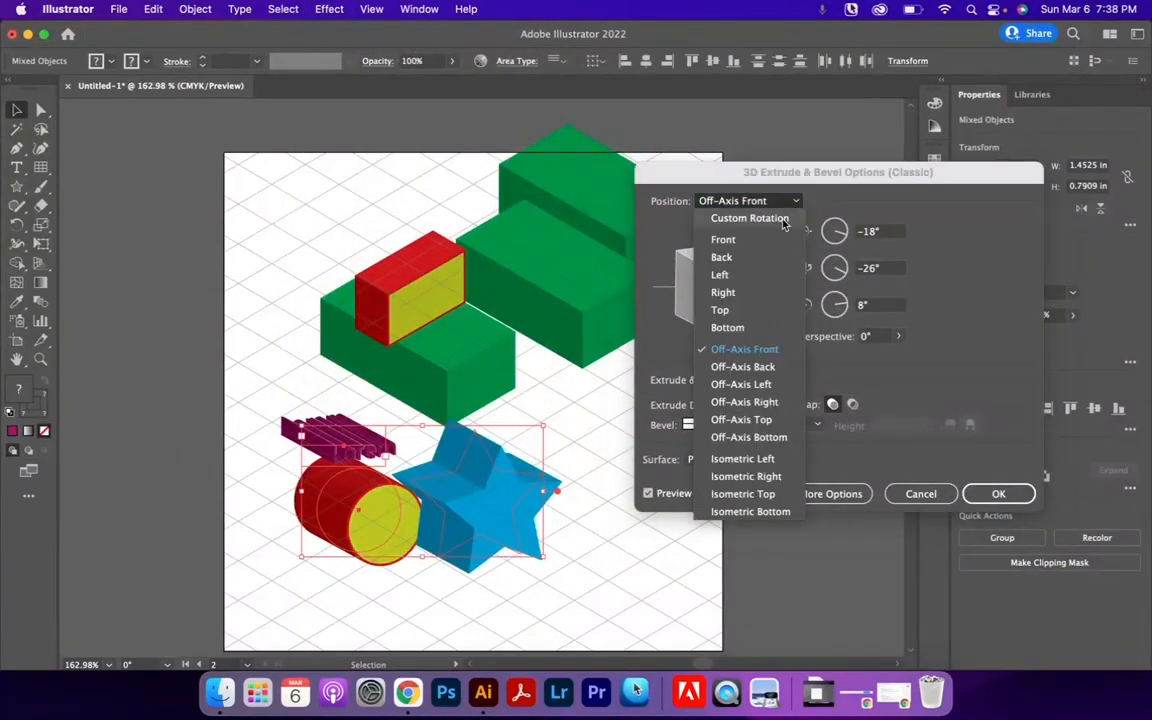
left_click(748, 477)
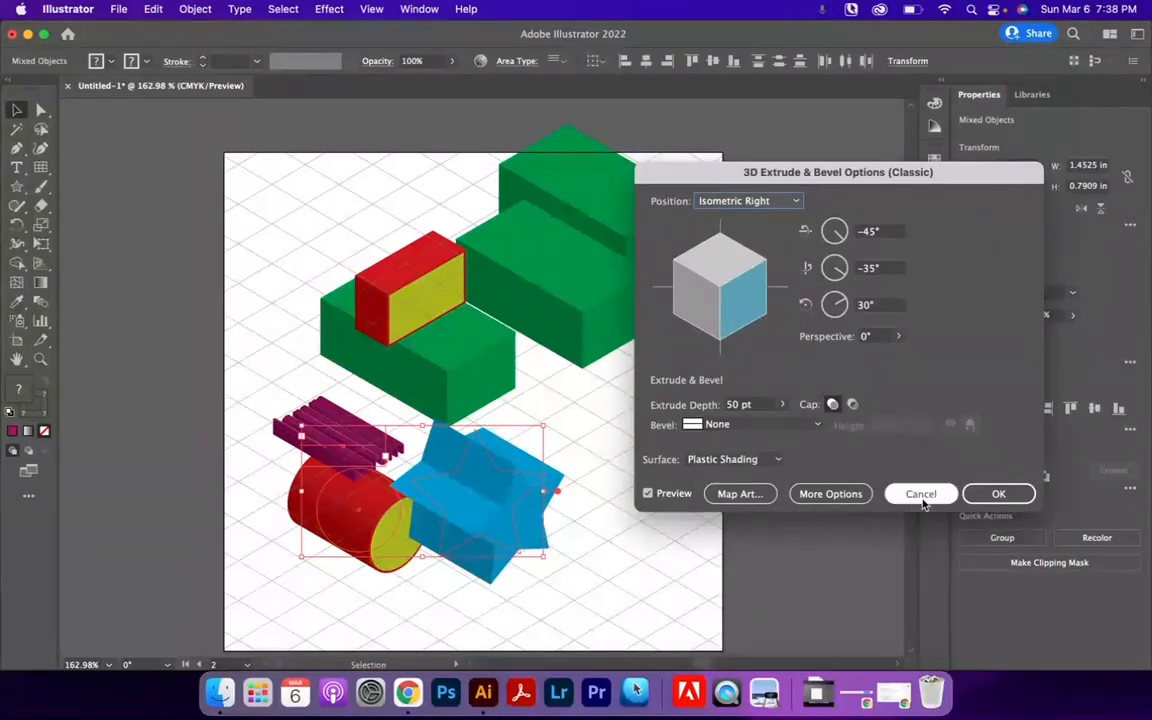
left_click(990, 493)
Step: Move the extruded star and cylinder apart, and delete the cylinder's 3D Extrude & Bevel (Classic) effect
left_click(640, 491)
left_click_drag(504, 501, 613, 450)
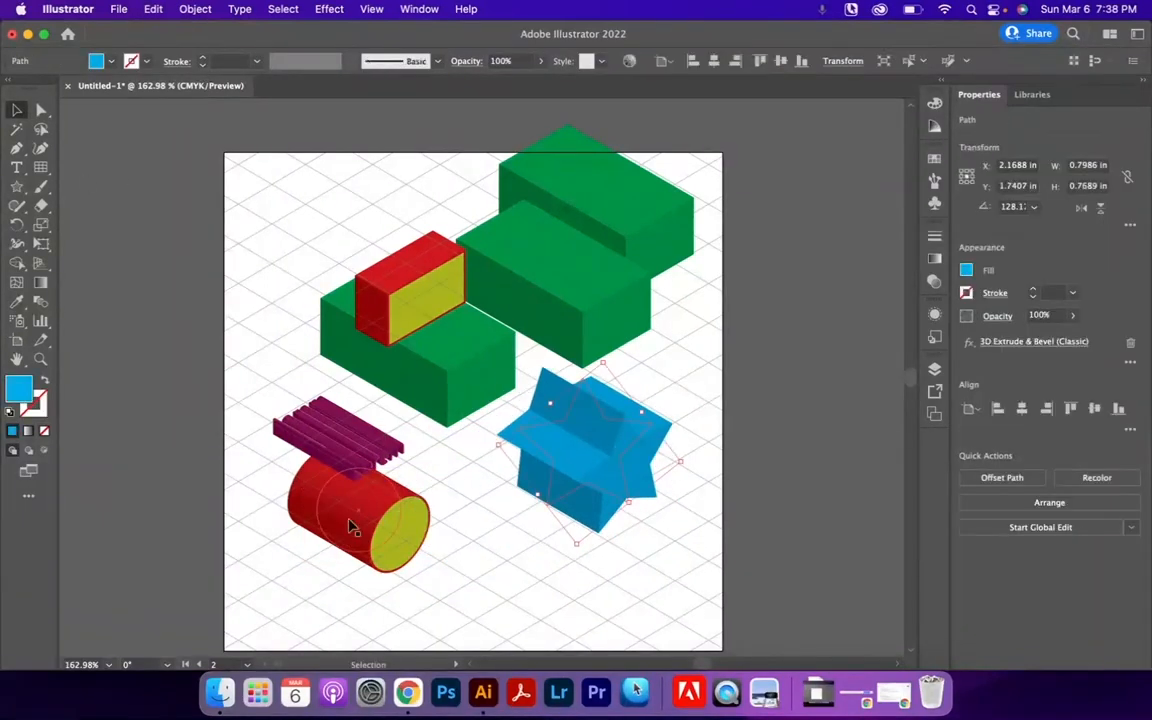
left_click_drag(350, 522, 370, 572)
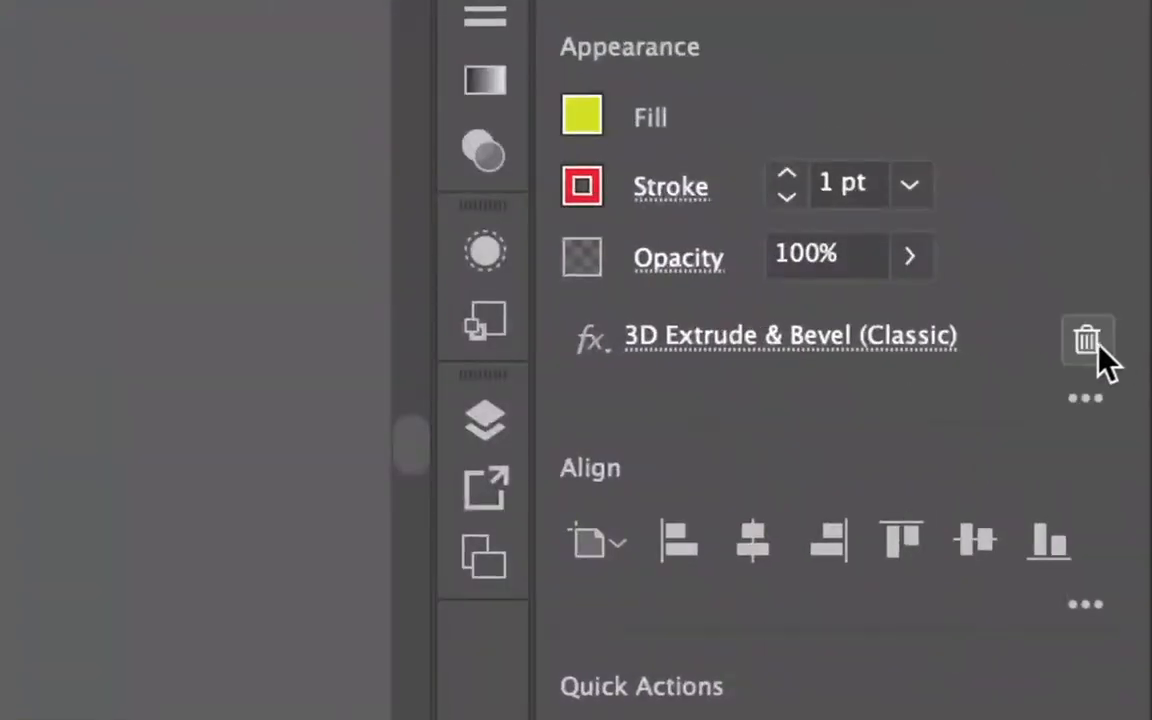
left_click(1097, 341)
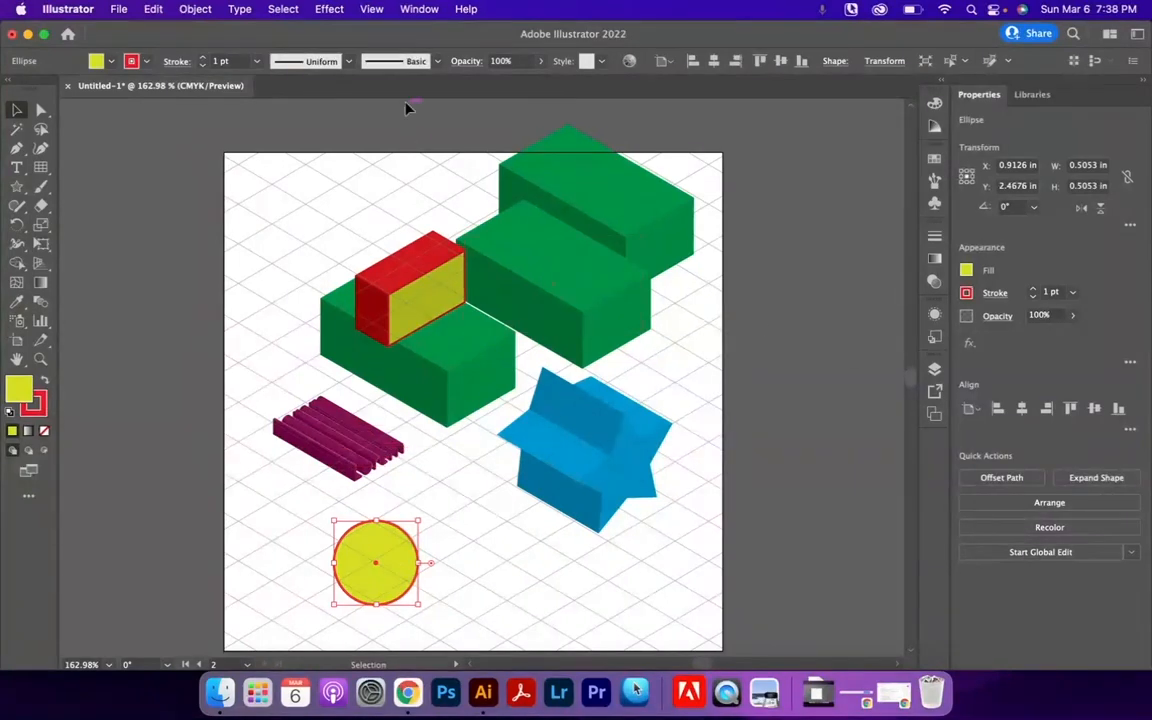
left_click(410, 8)
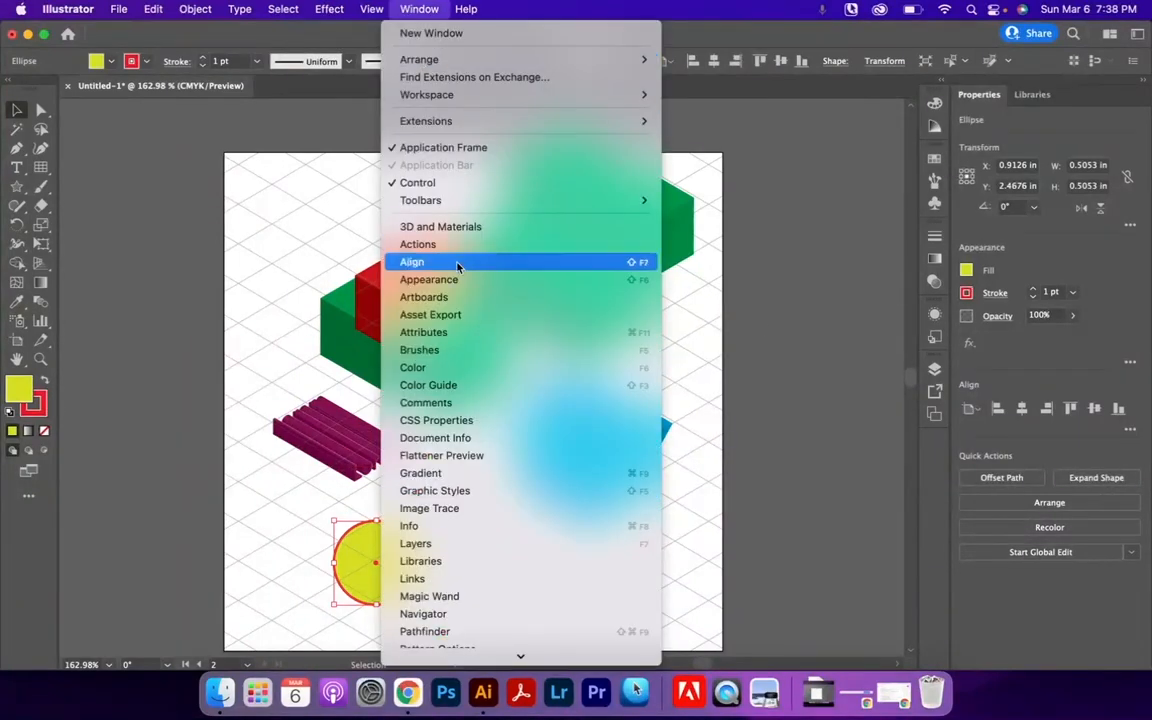
left_click(437, 9)
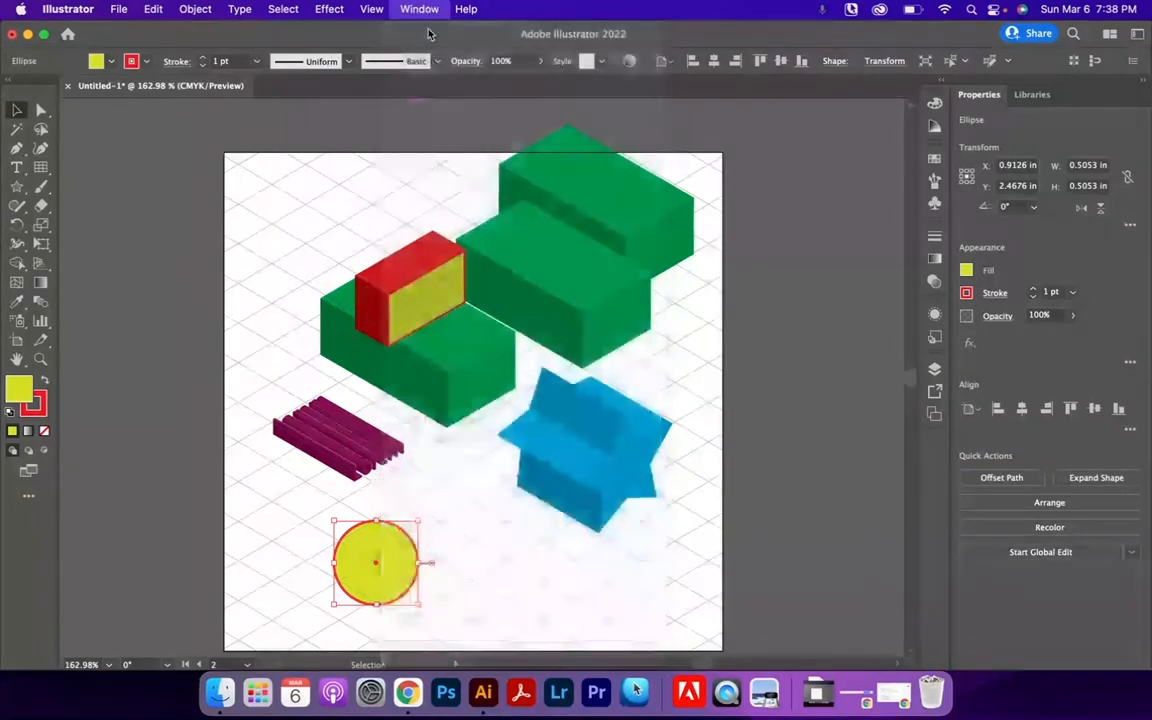